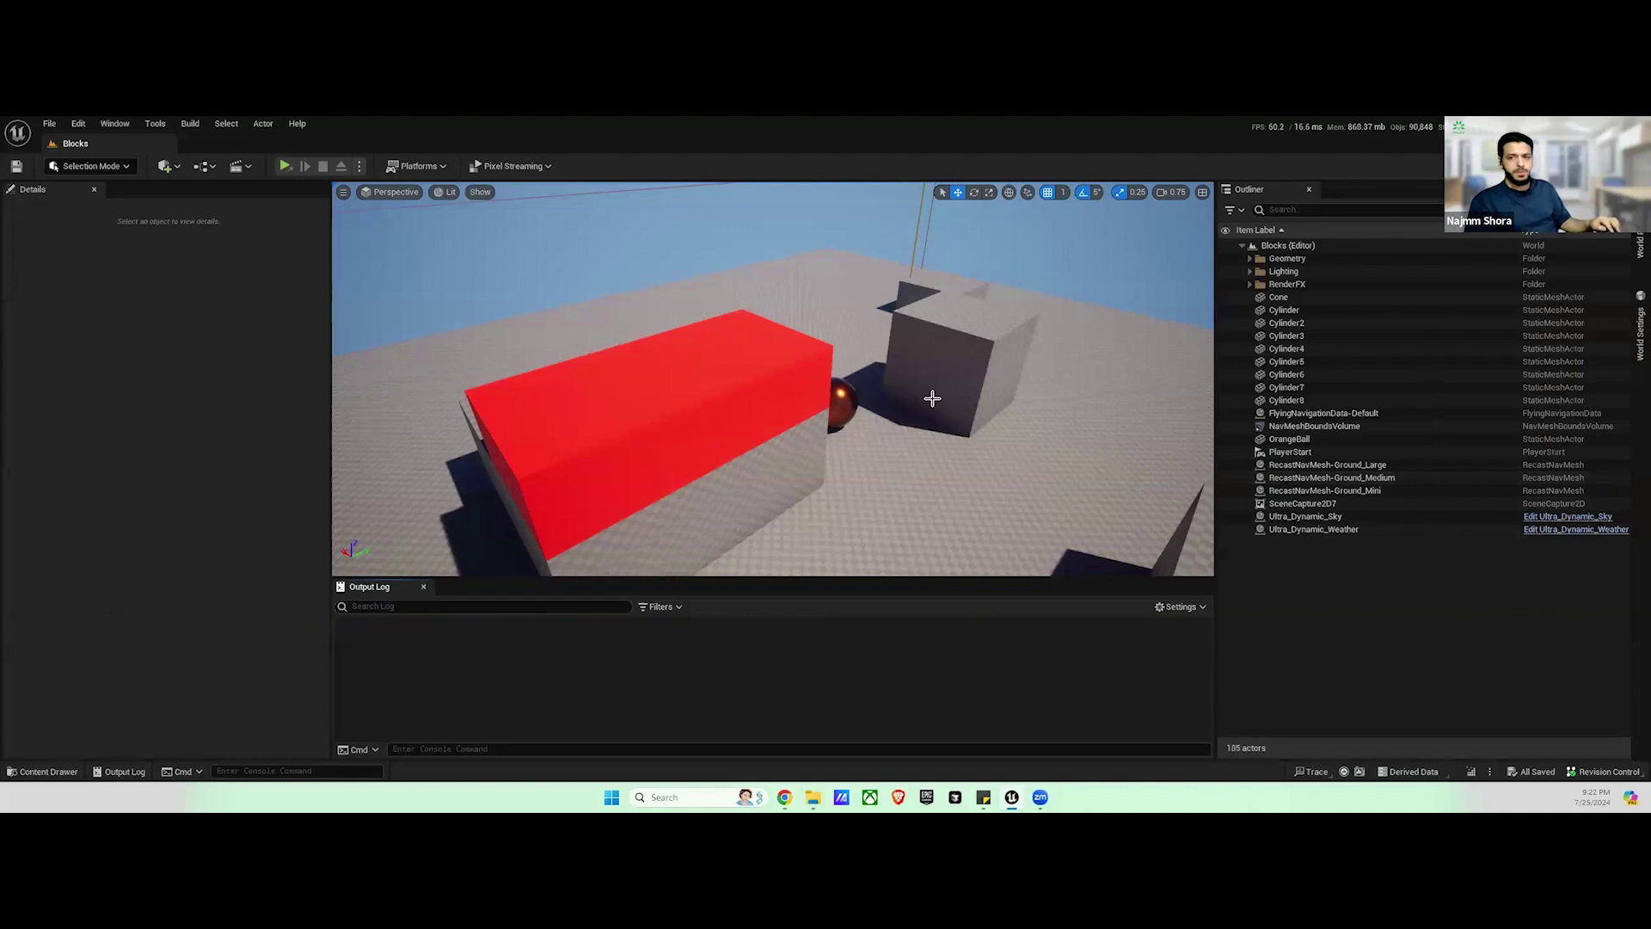
Step: Fly around the Blocks level to view the red-topped block, the cone, the orange ball and the surrounding grey blocks
key(s)
right_drag(865, 351, 656, 394)
scroll(865, 351, up, 1)
key(a)
key(w)
right_drag(776, 426, 885, 370)
scroll(885, 370, down, 1)
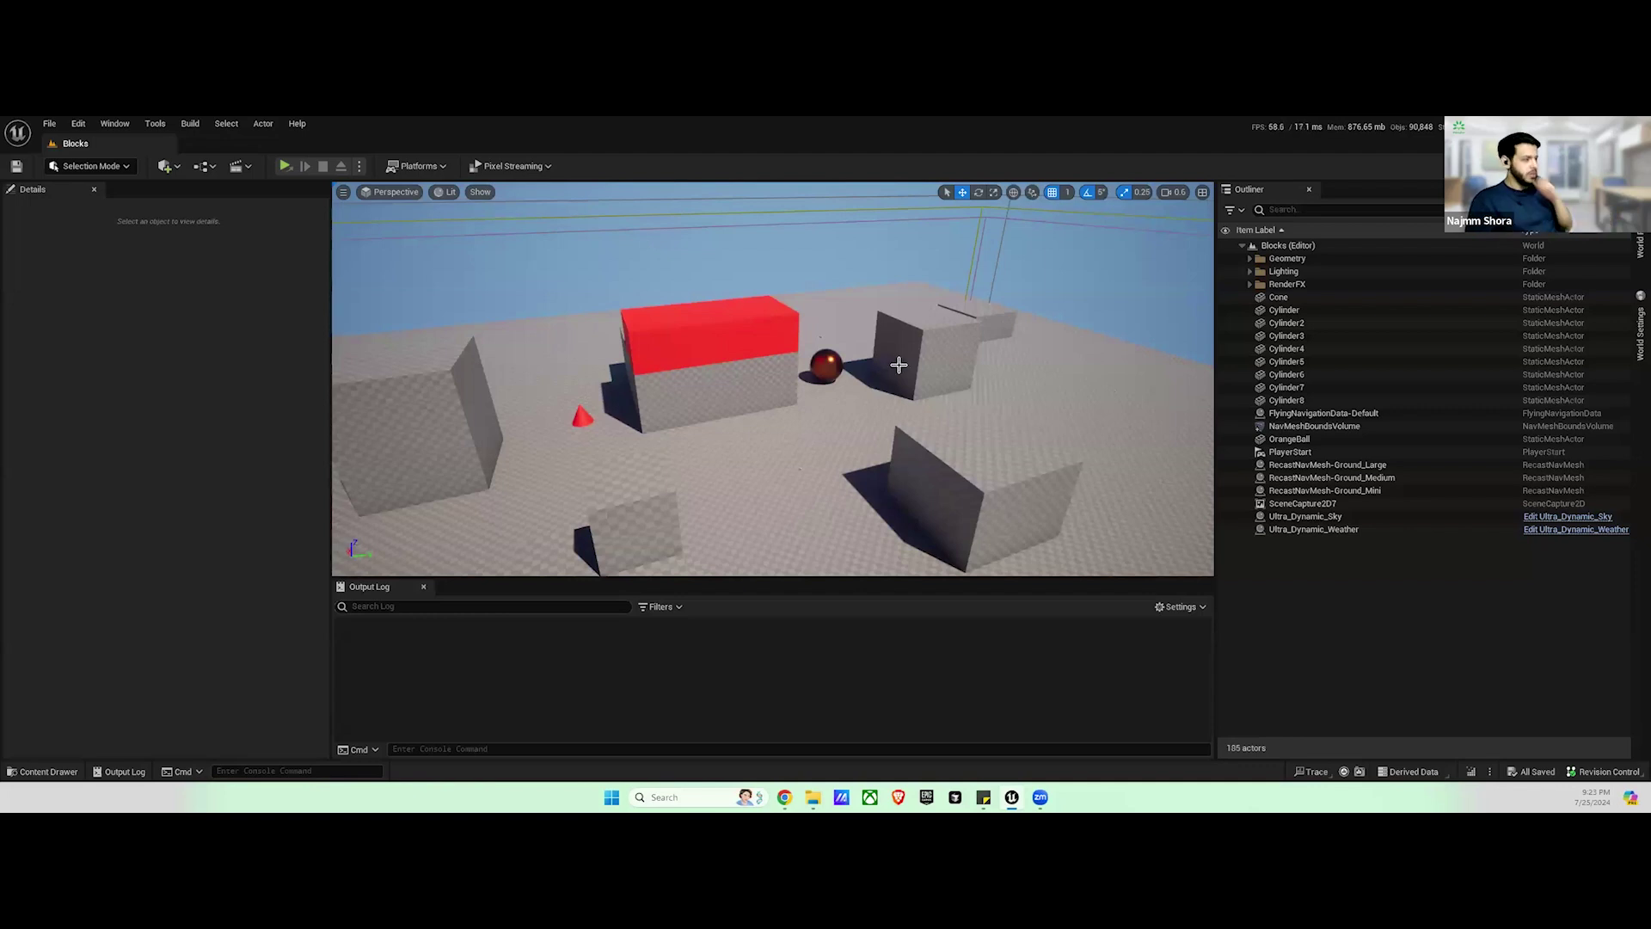
Step: Launch the Pixel Streaming signalling server with streamer port 8888 and viewer port 80
click(534, 174)
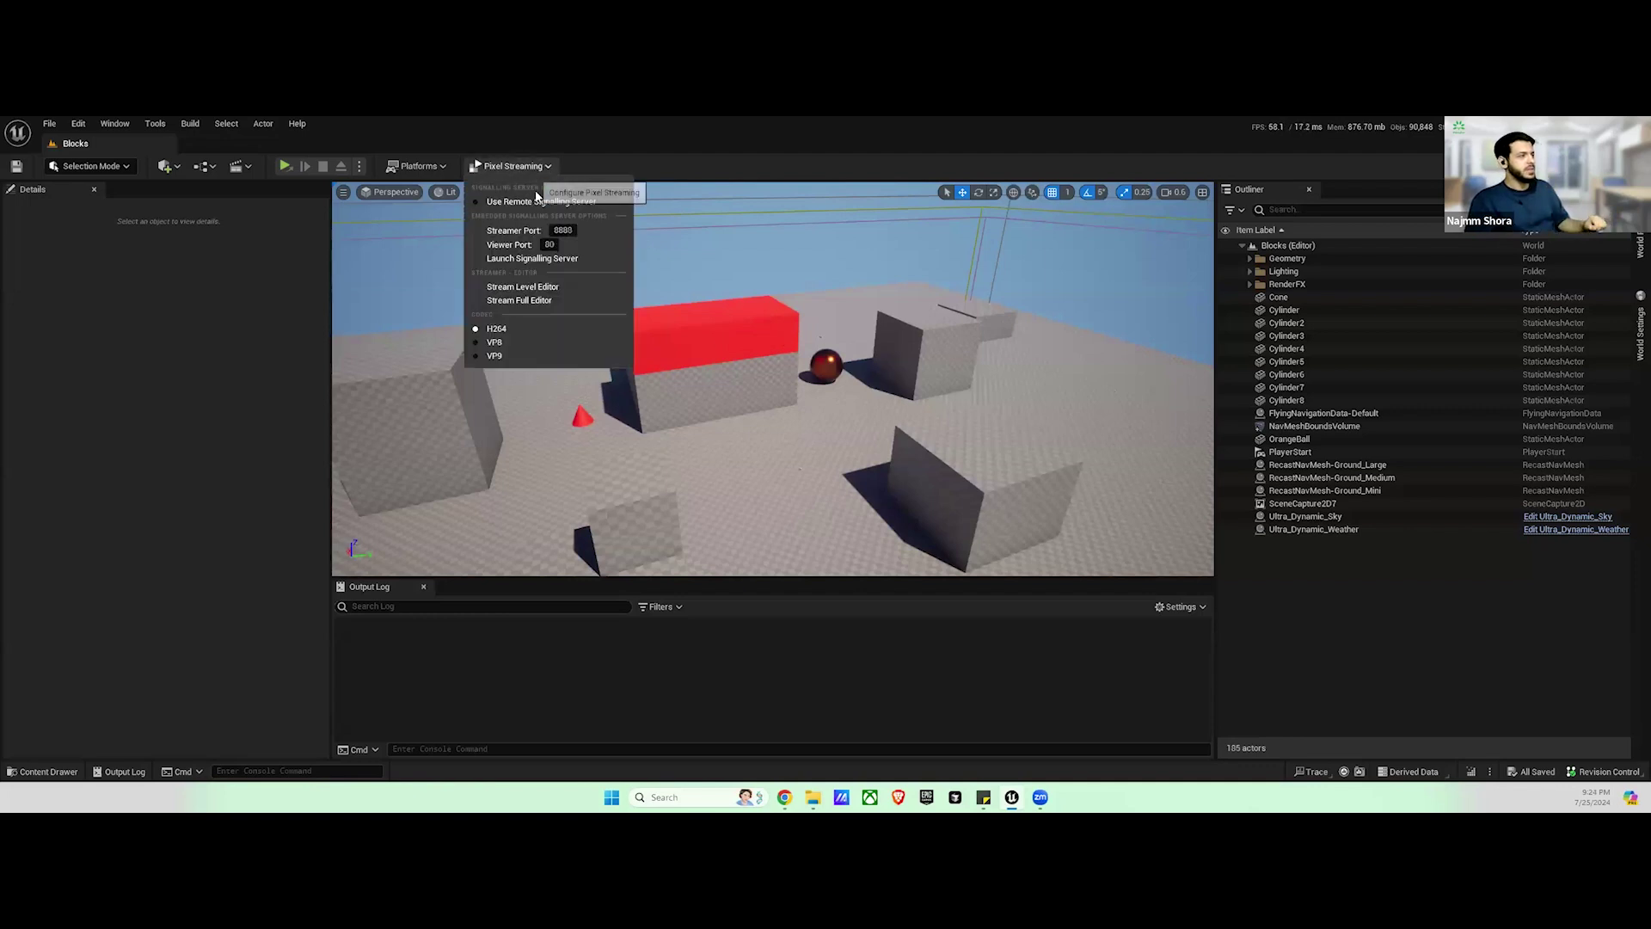
click(536, 259)
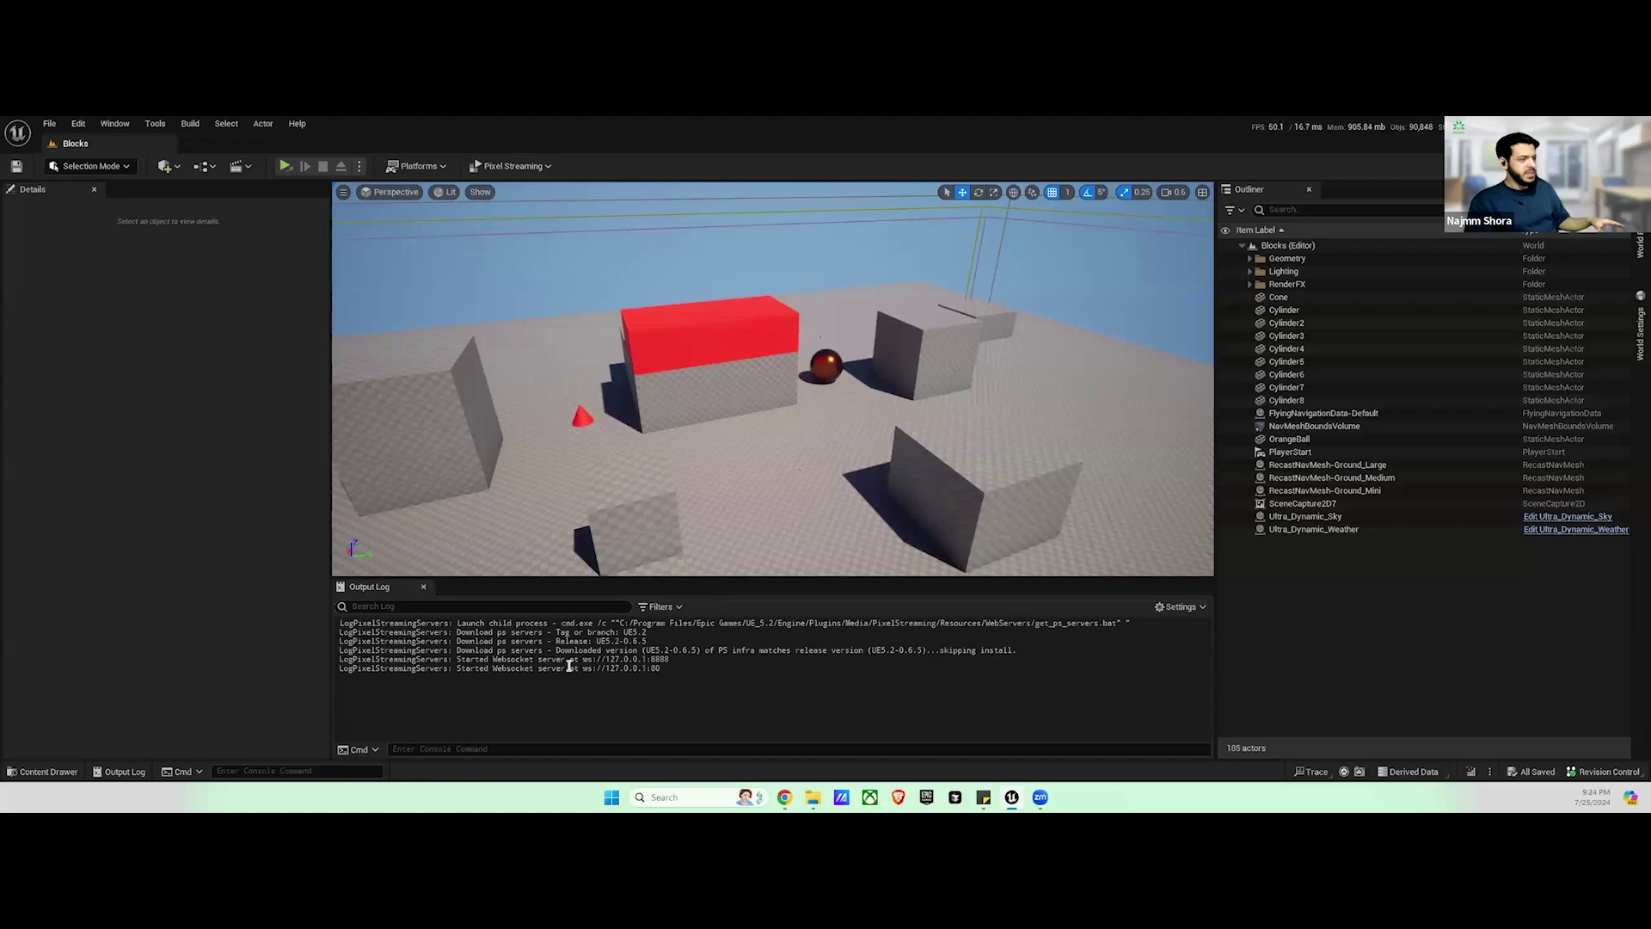
Step: Examine the websocket server addresses and ports for the streamer and the viewer in the output log
drag(583, 661, 681, 662)
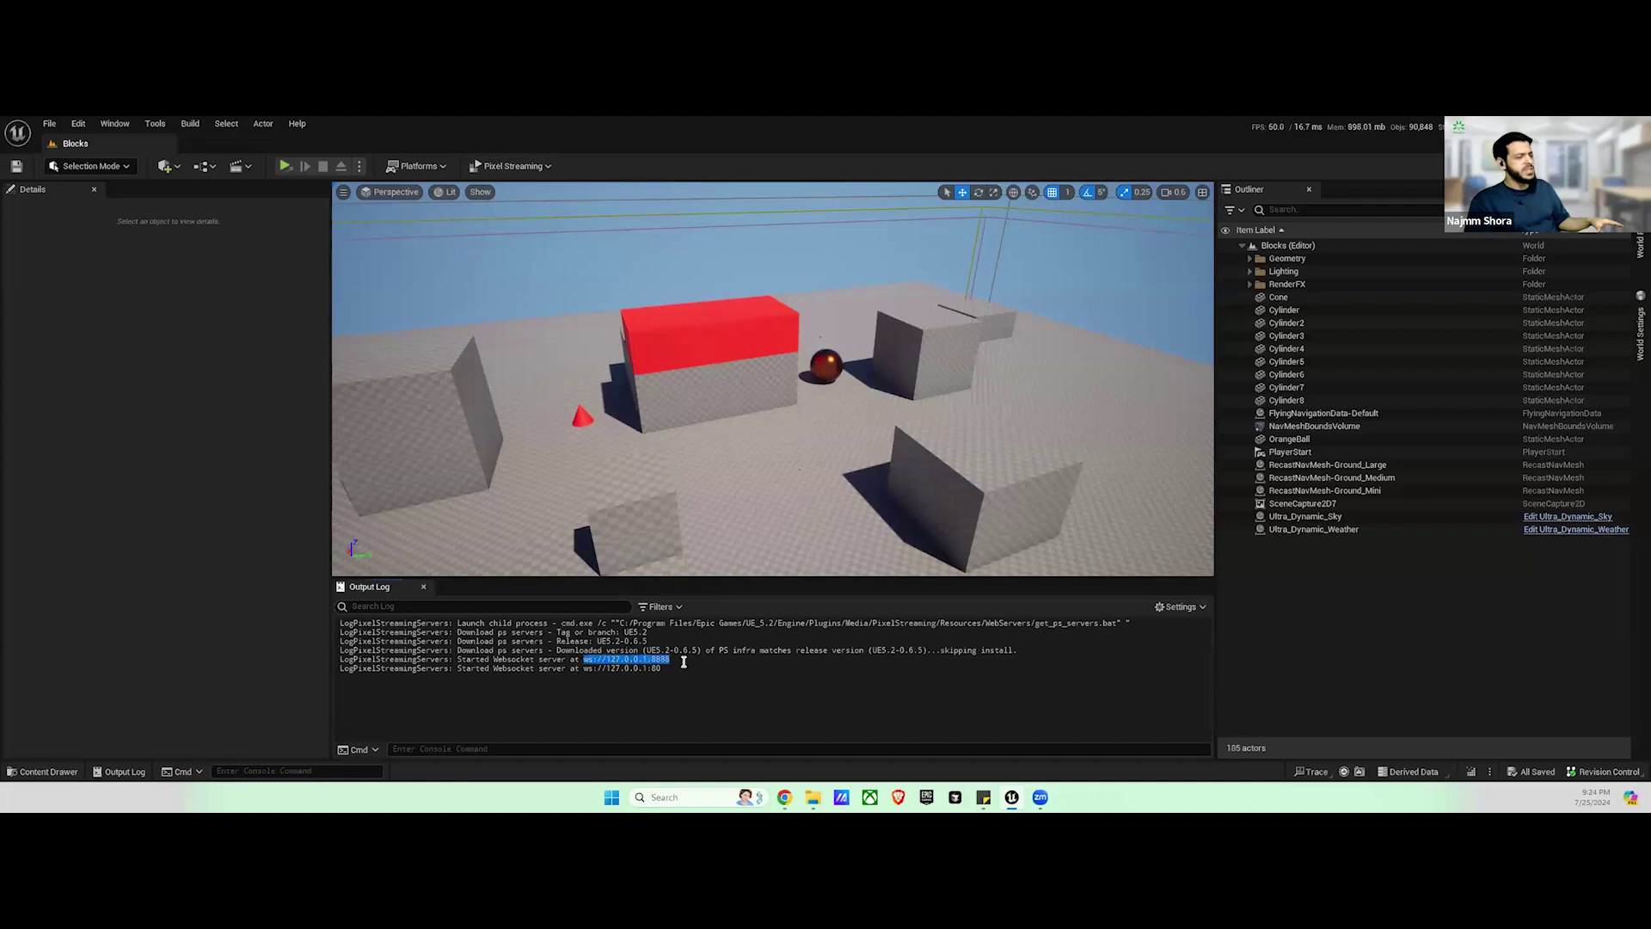
drag(458, 666, 647, 661)
click(654, 659)
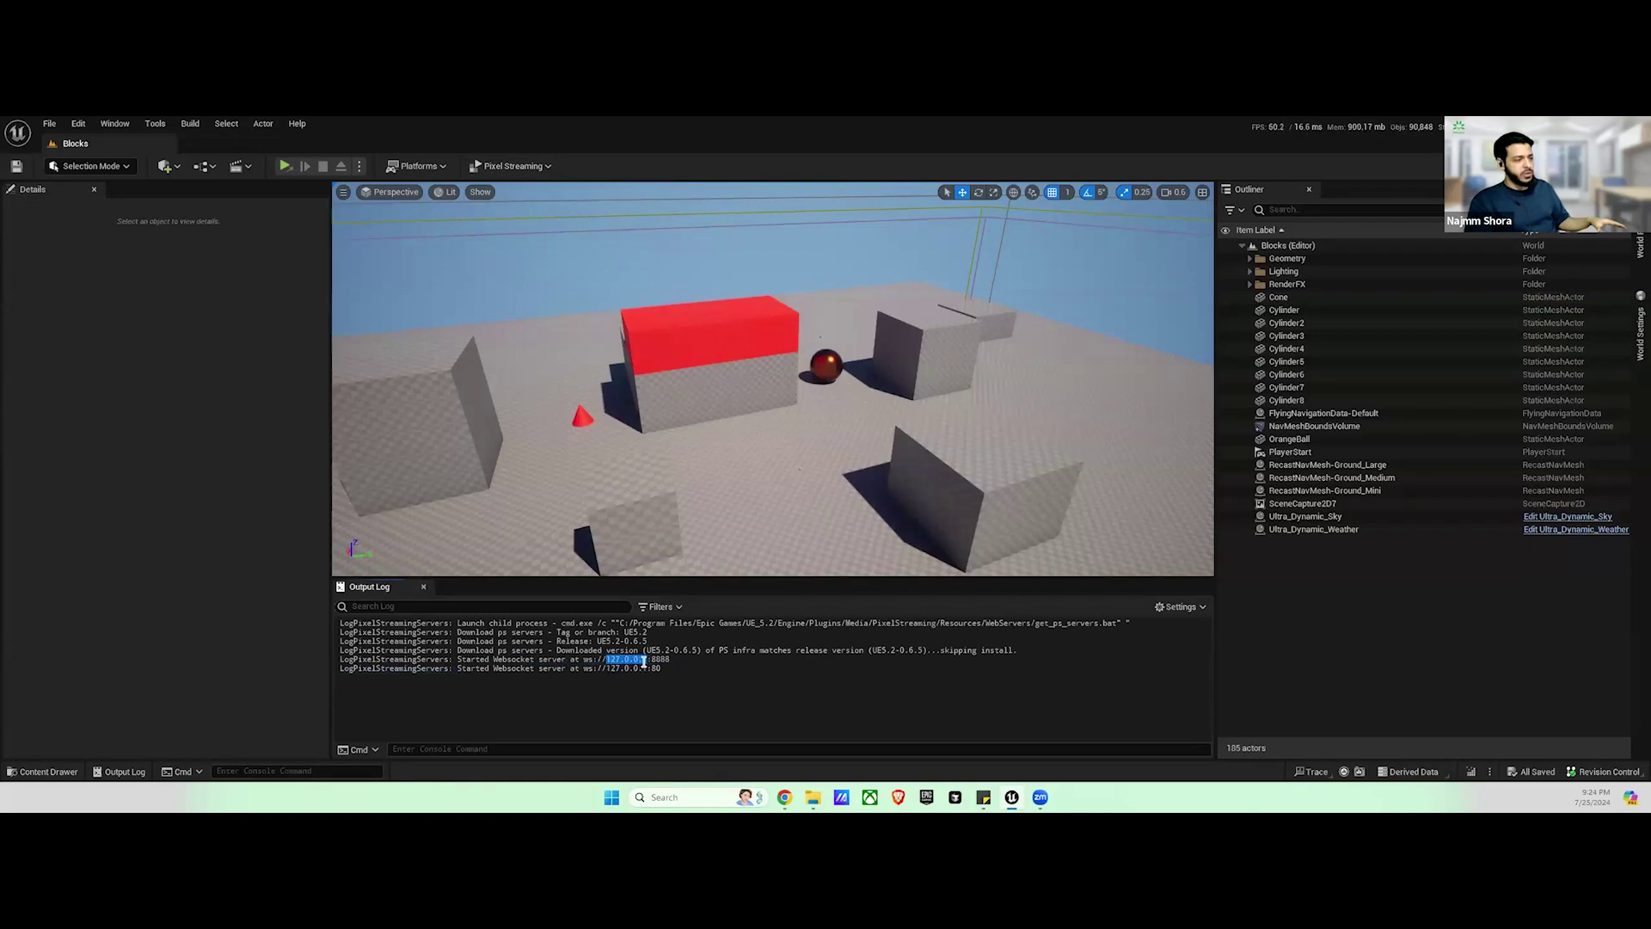
drag(651, 659, 670, 660)
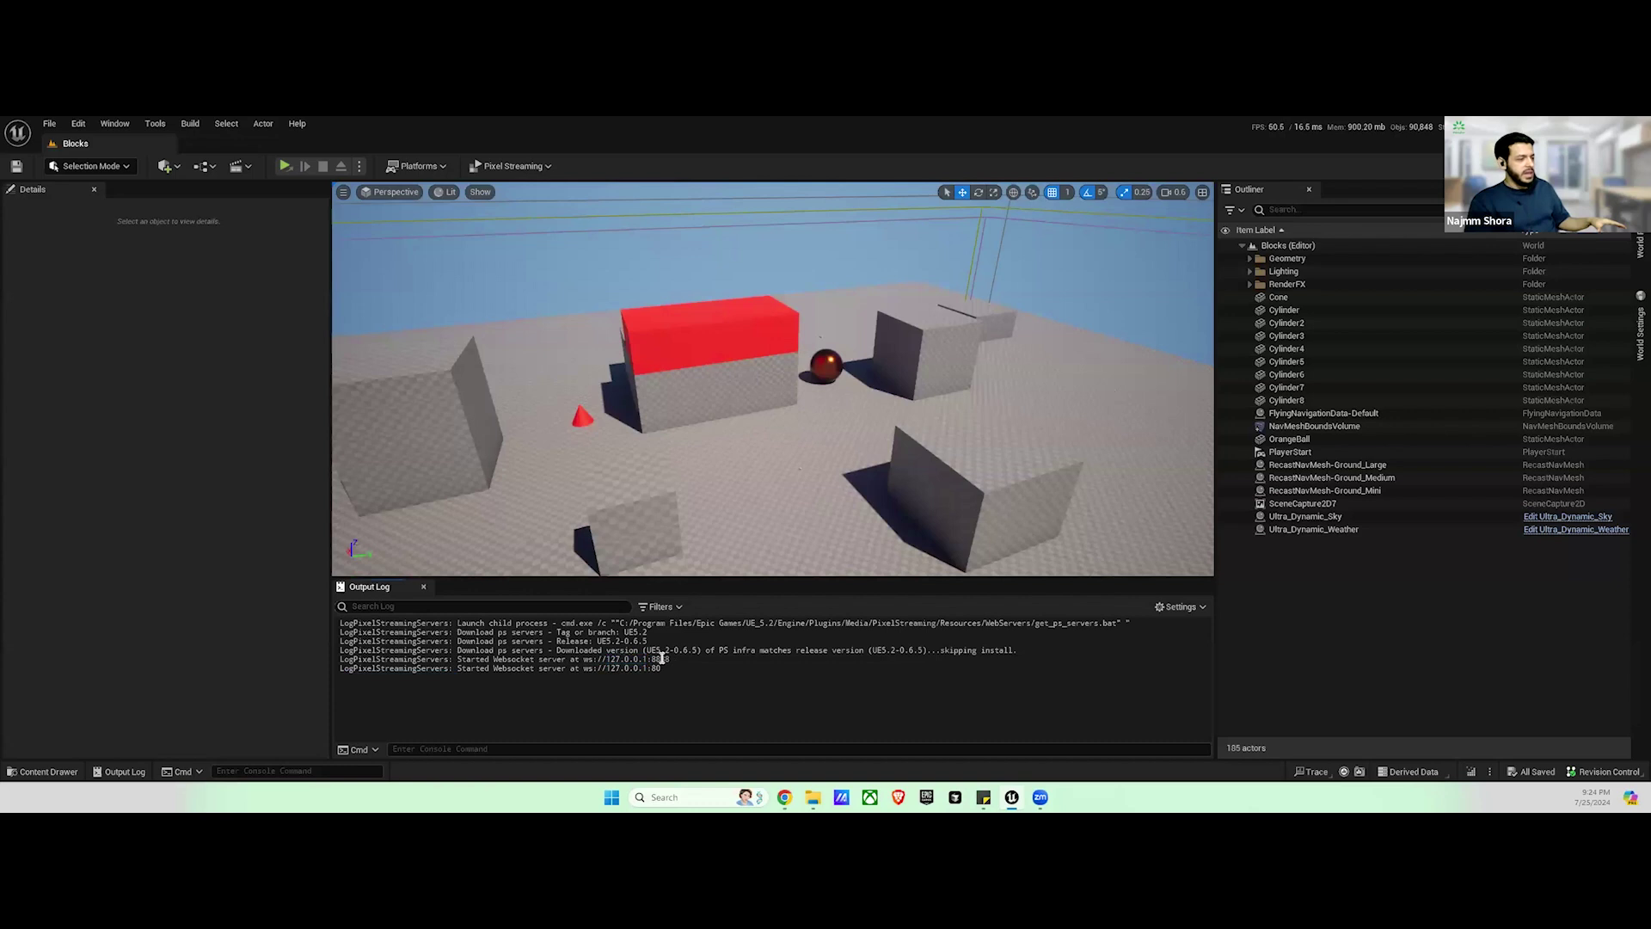
click(667, 669)
drag(609, 672, 605, 672)
click(625, 675)
drag(607, 669, 650, 671)
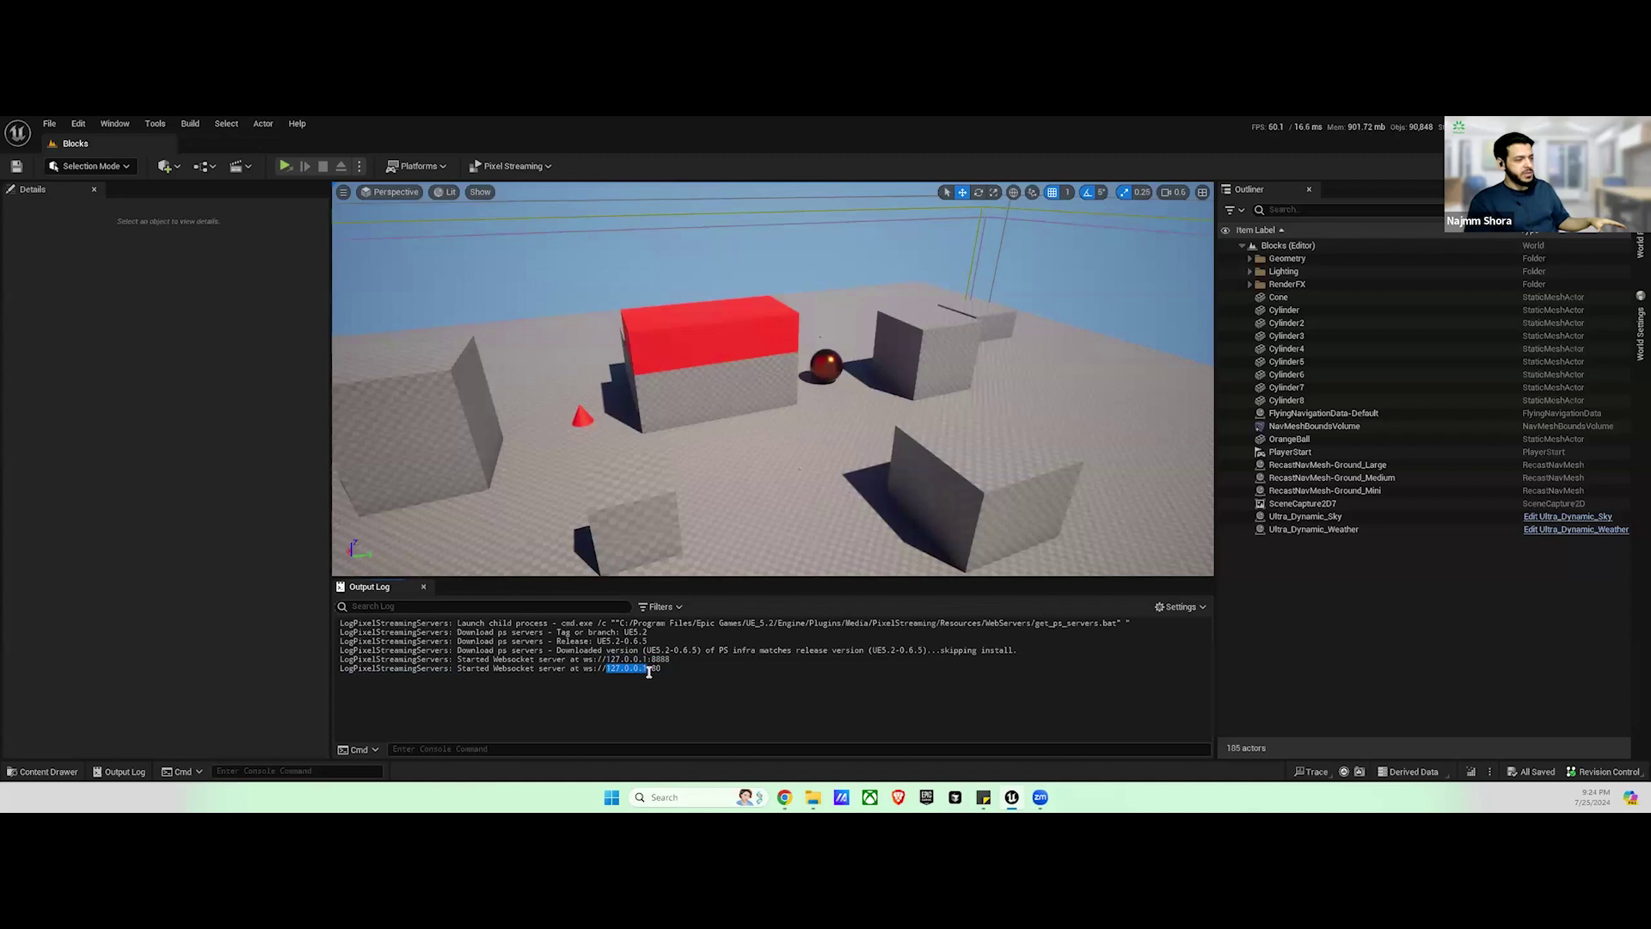
click(620, 675)
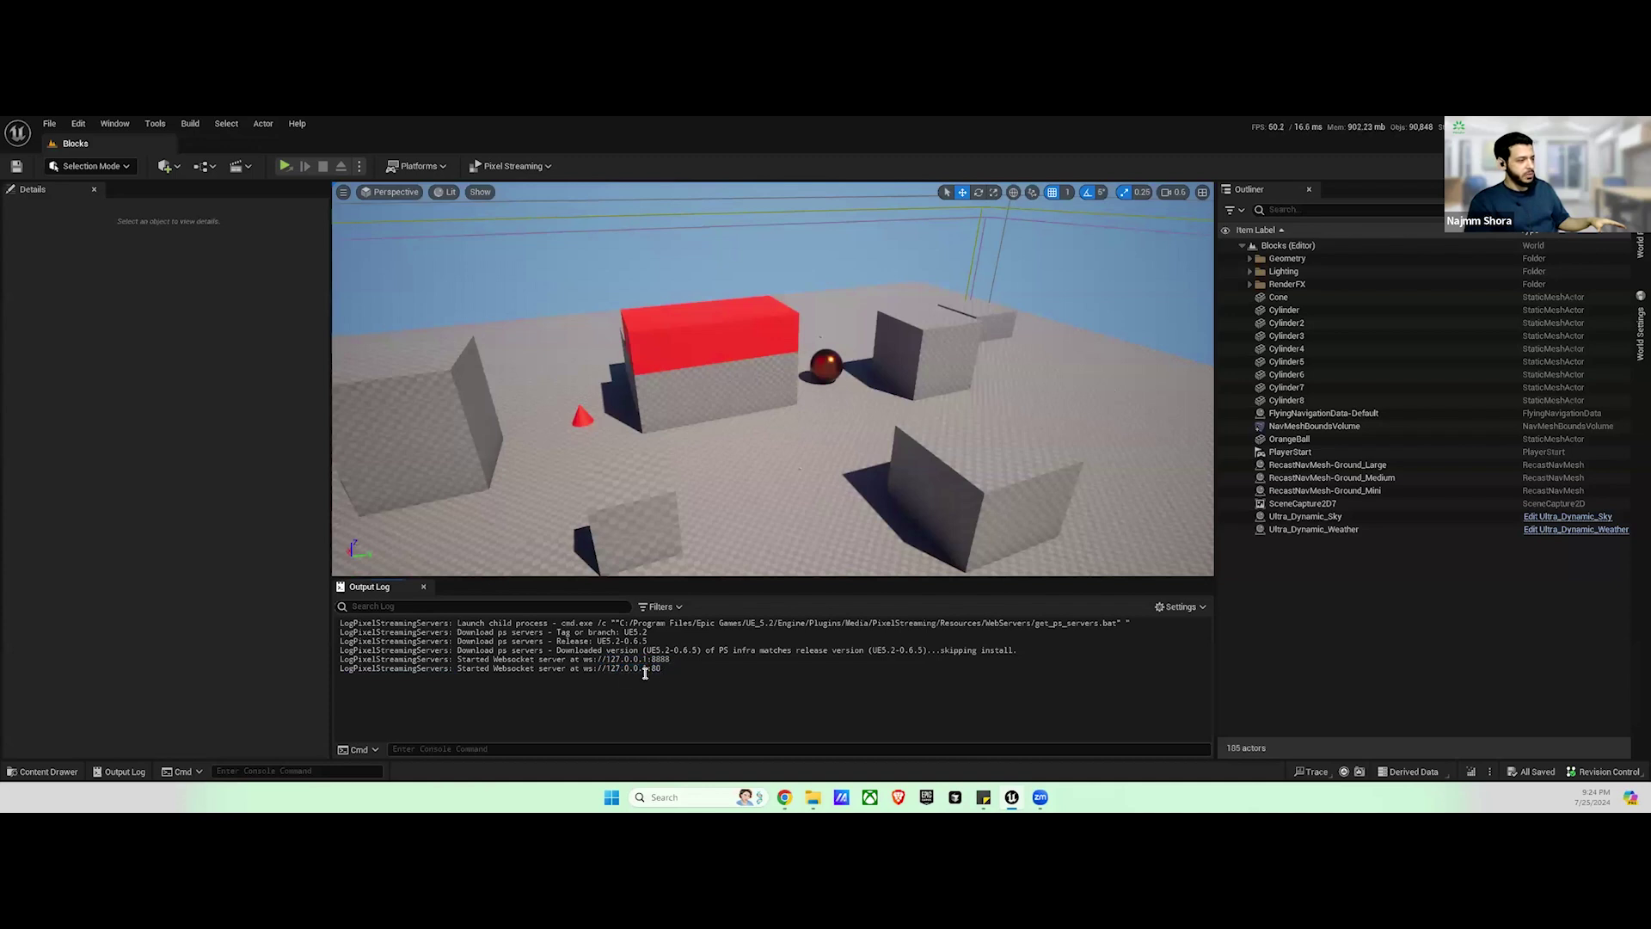
drag(647, 668, 603, 668)
click(638, 673)
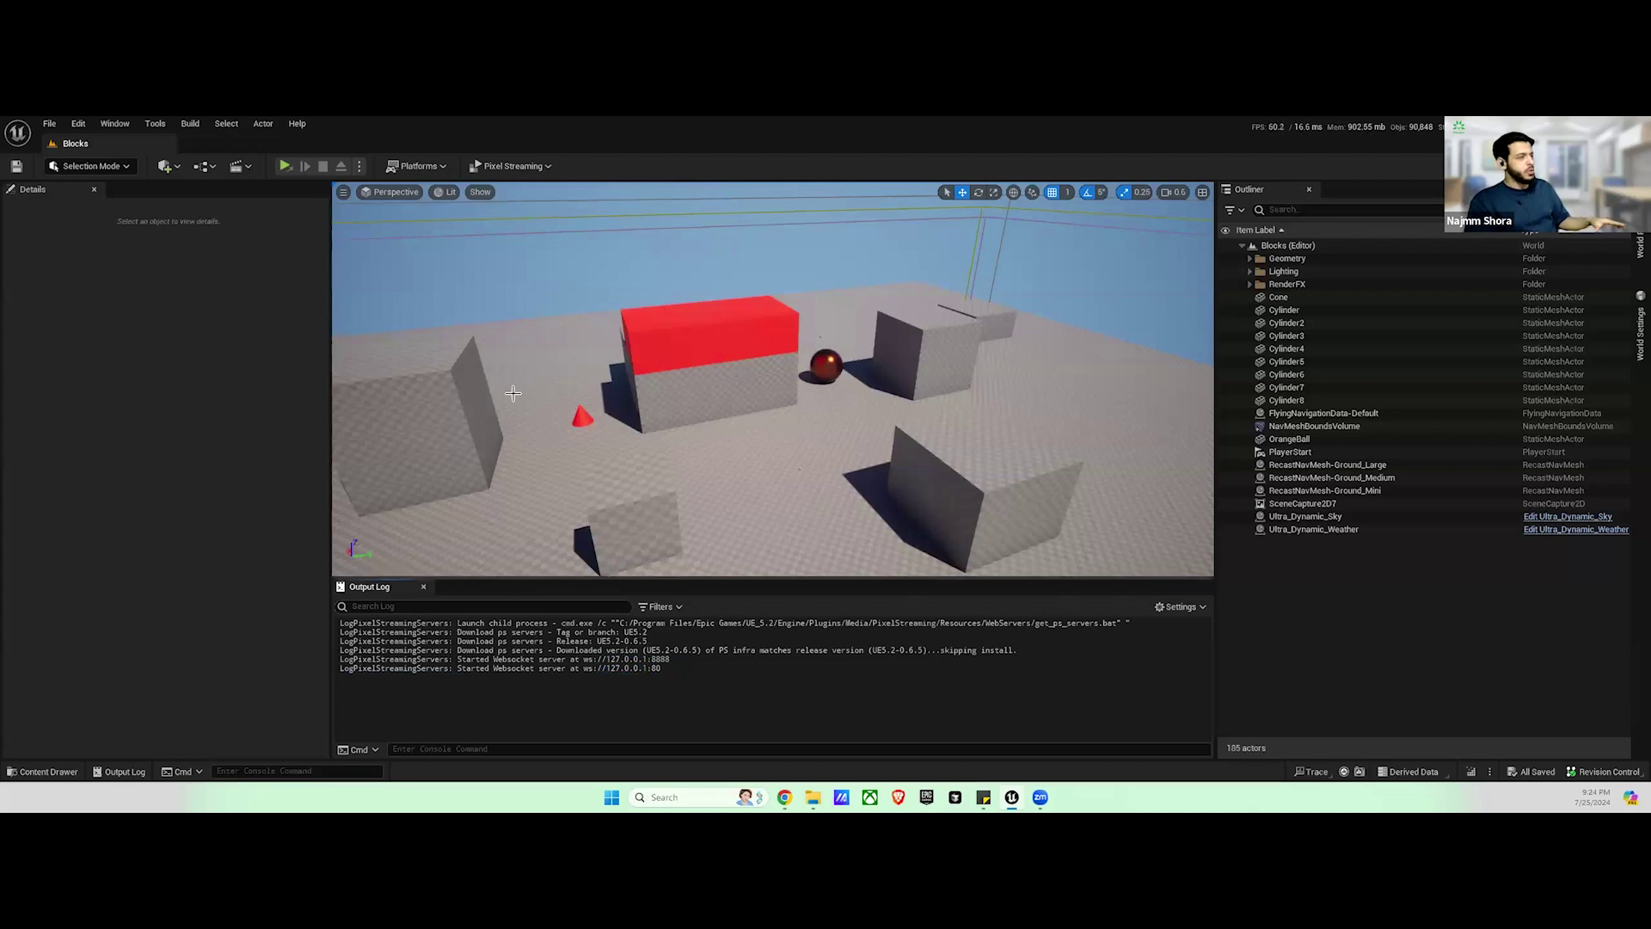
Step: Run the level as a standalone game and check the output log for the websocket client and streamer connection entries
click(286, 166)
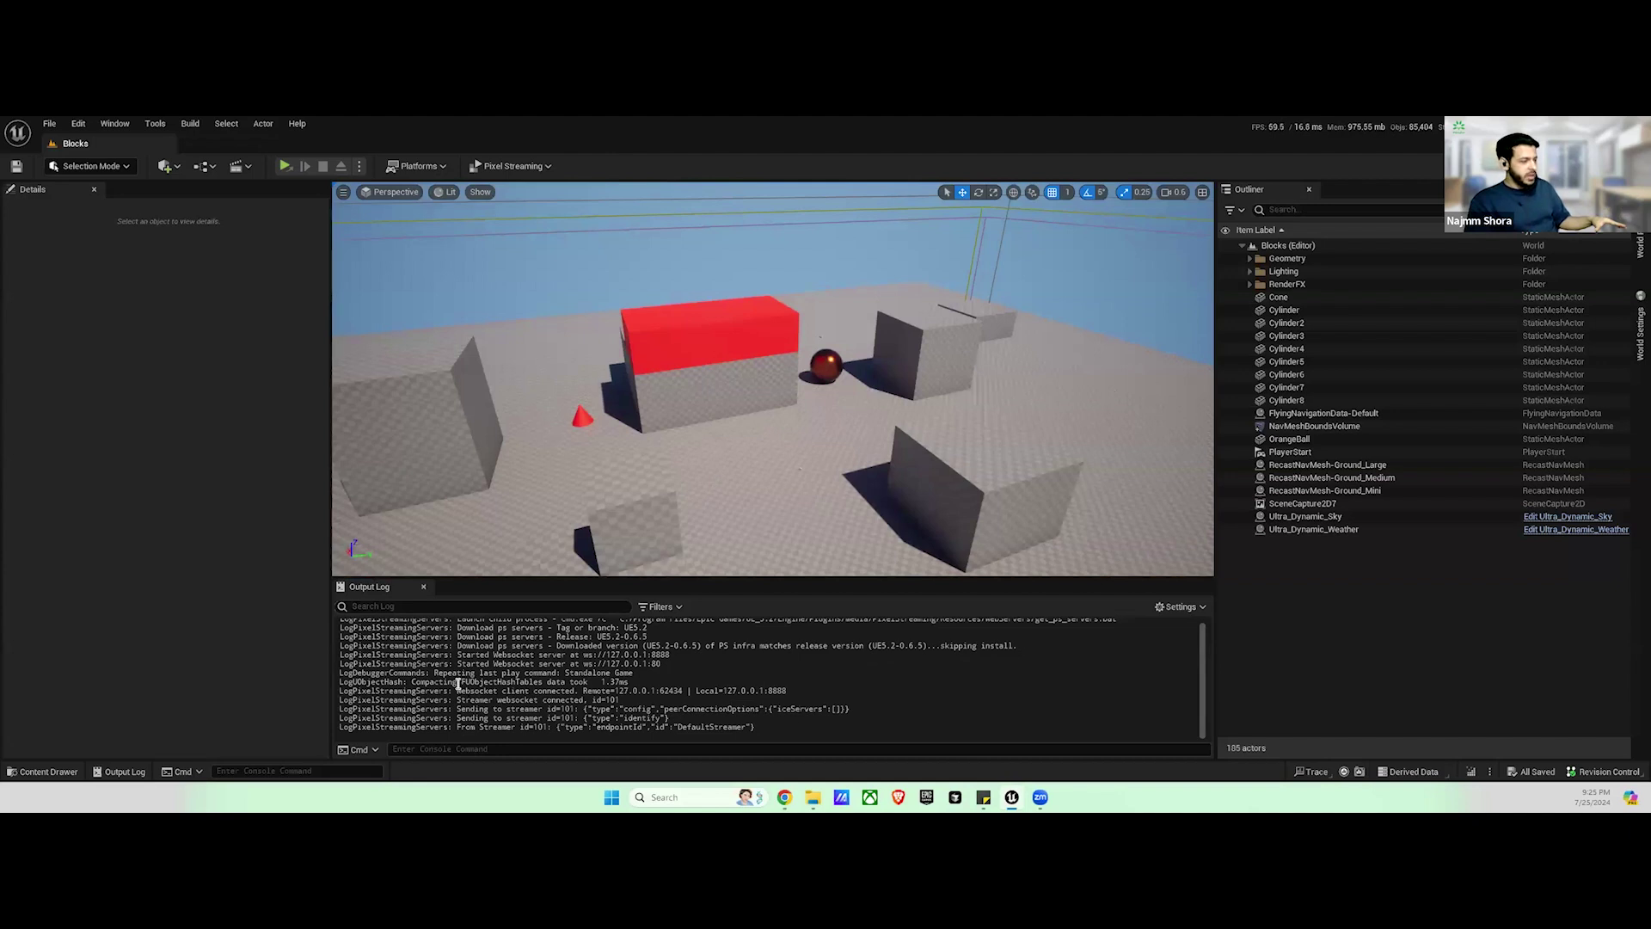
drag(457, 690, 582, 692)
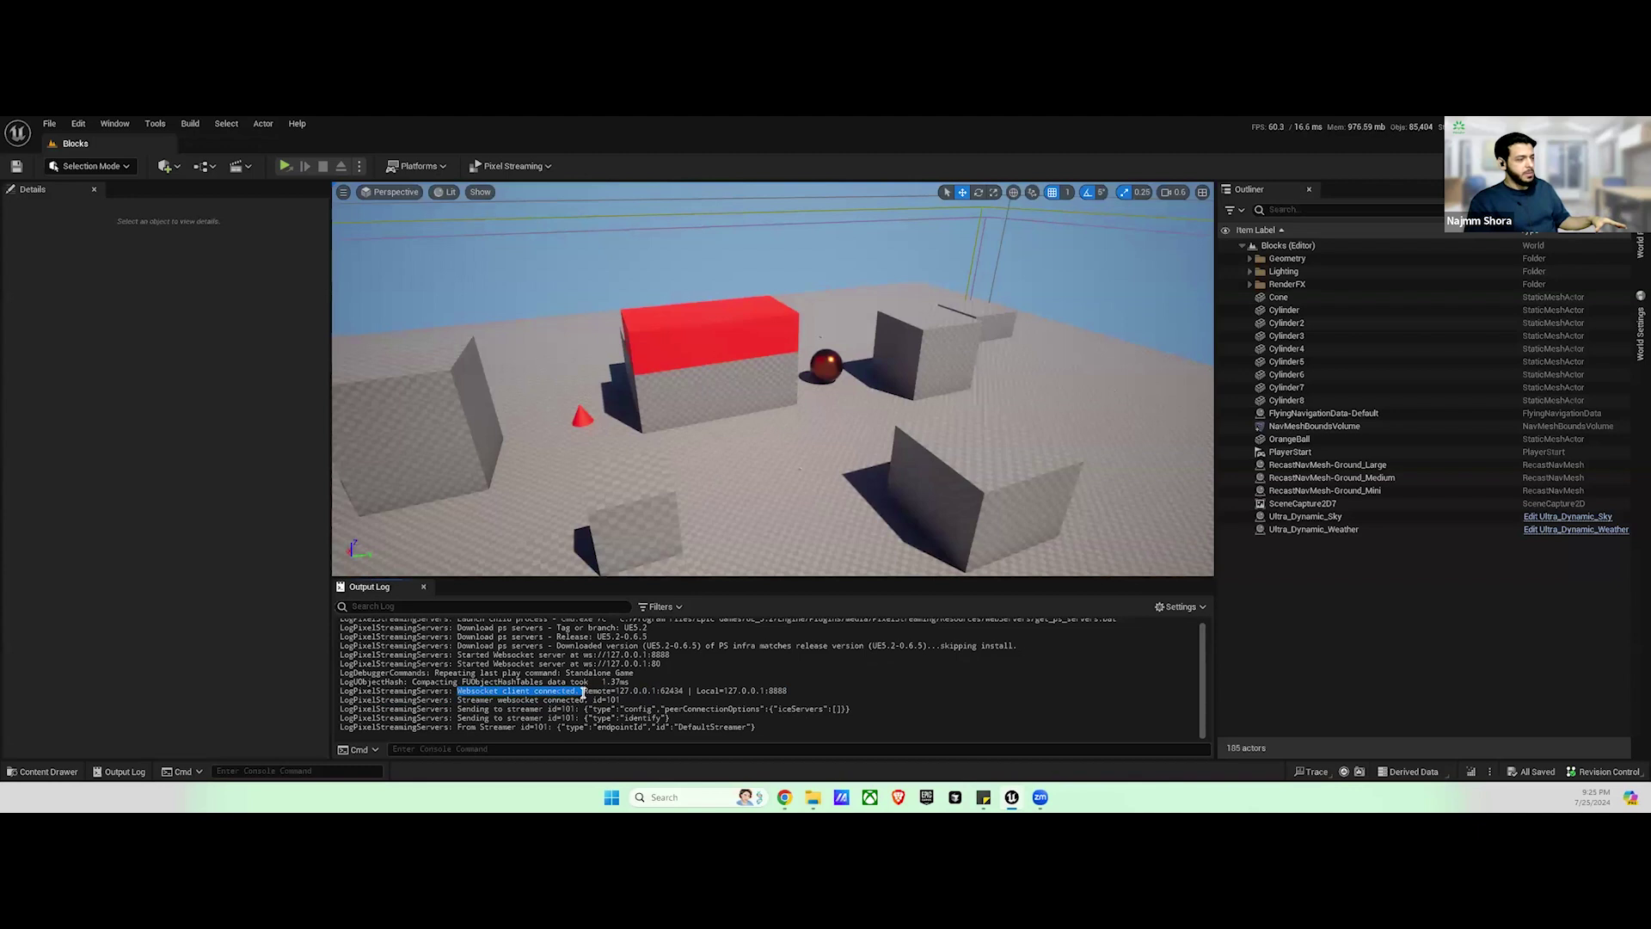
drag(454, 700, 585, 699)
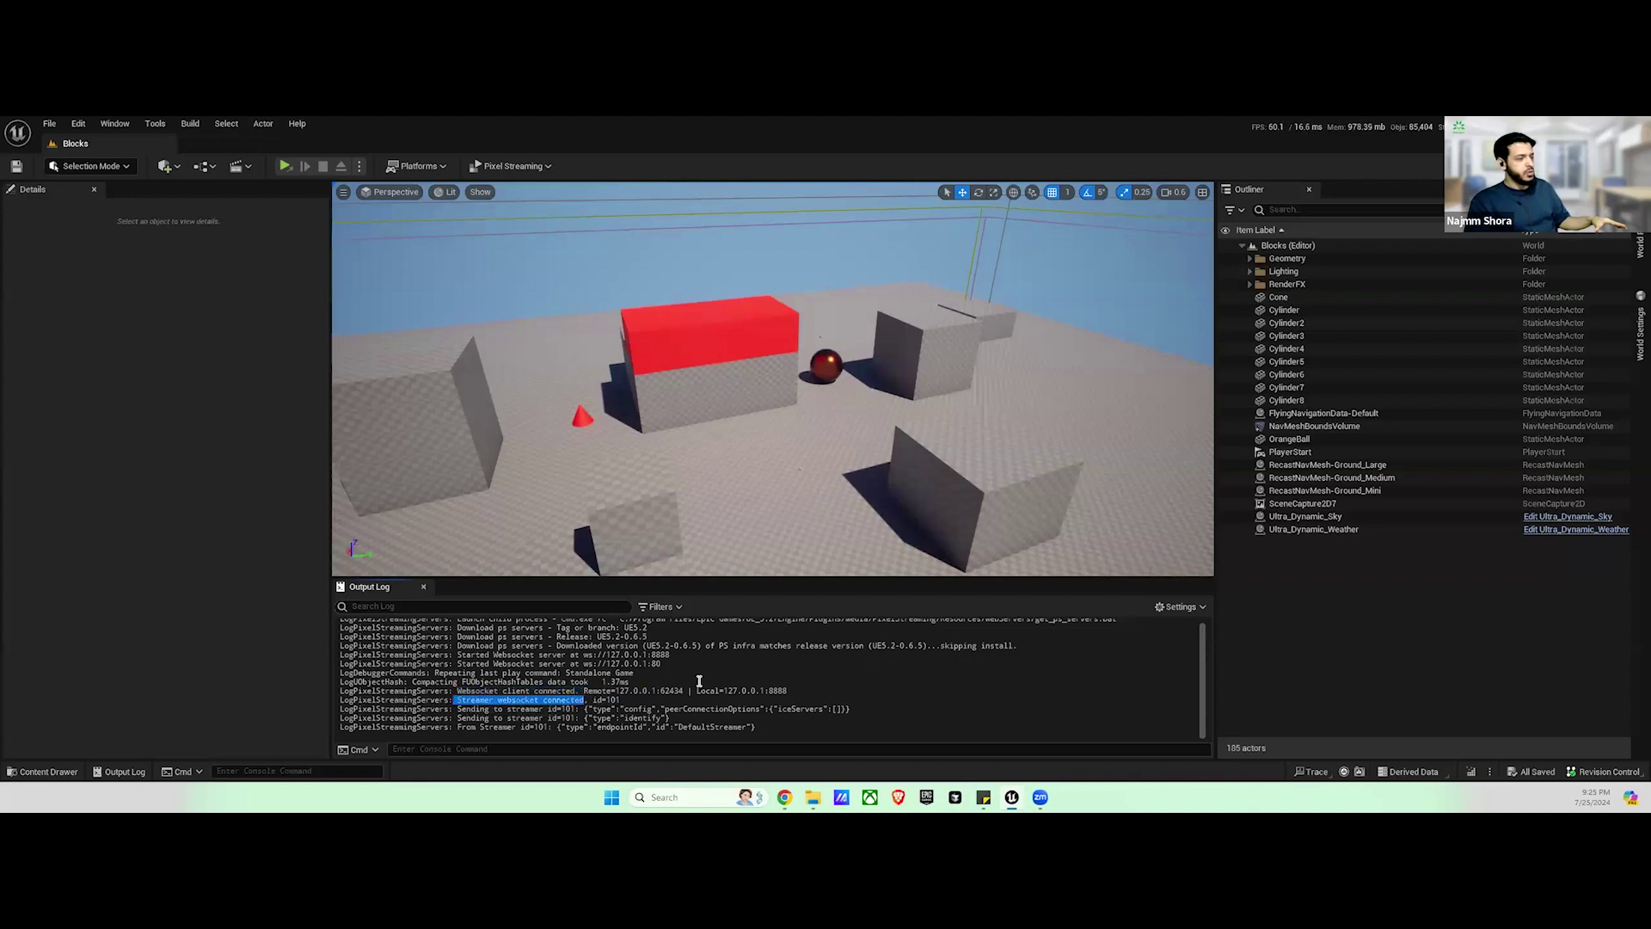
Step: Switch to Chrome, leave the slideshow, load 127.0.0.1:80 in a new tab and start the pixel stream
mouse_move(784, 797)
click(731, 731)
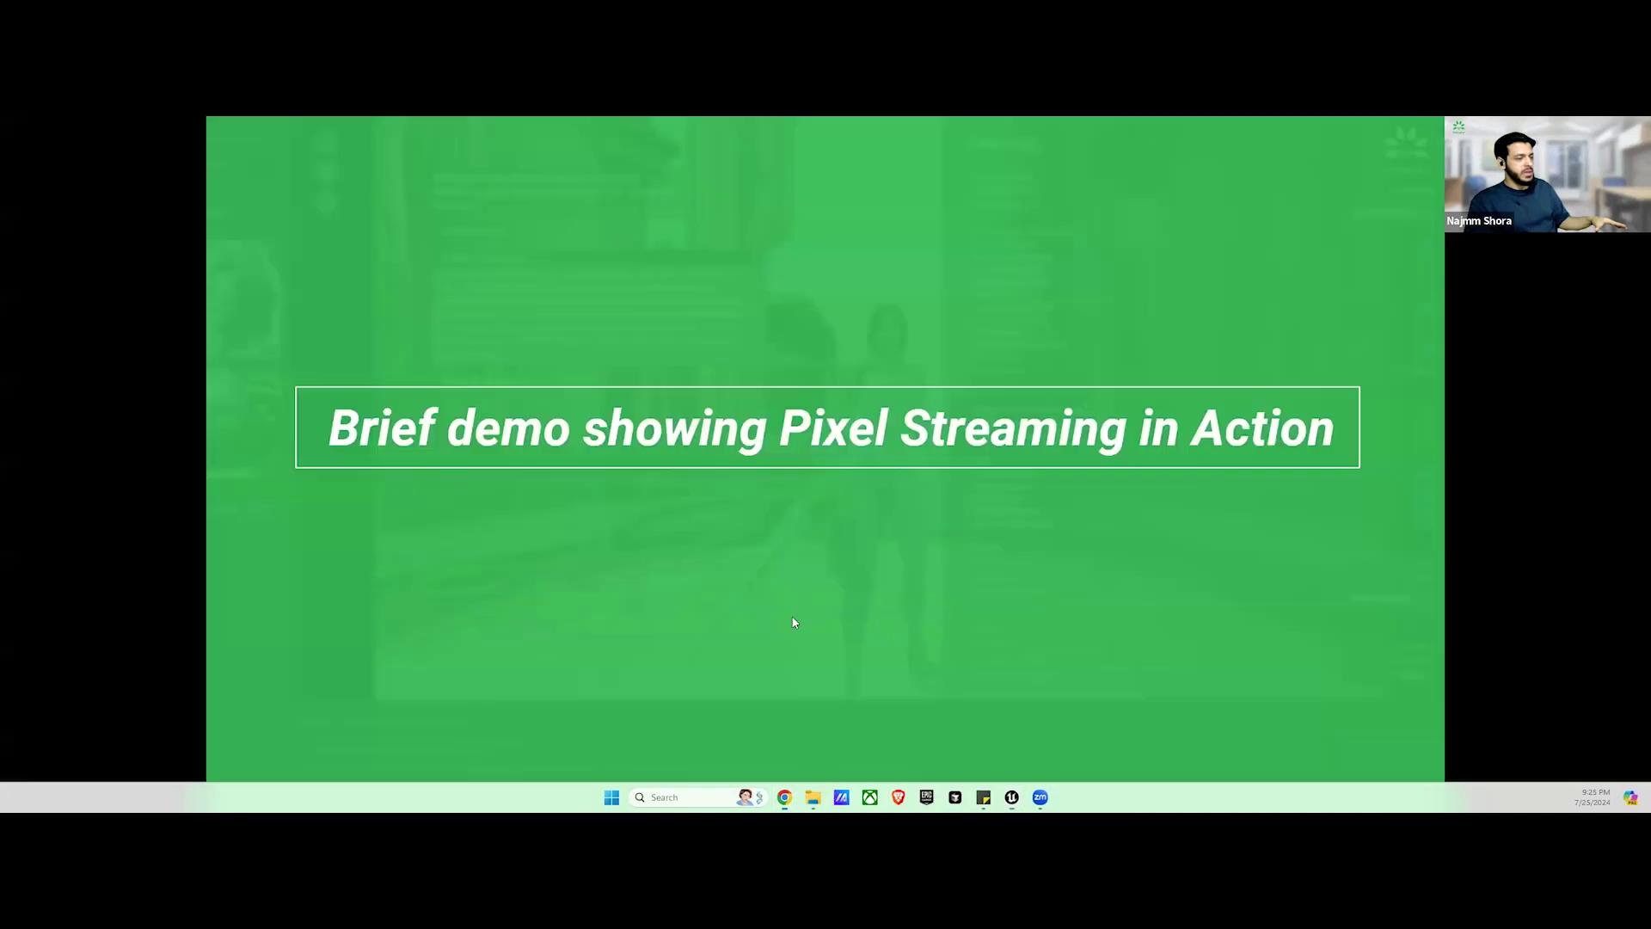
key(Escape)
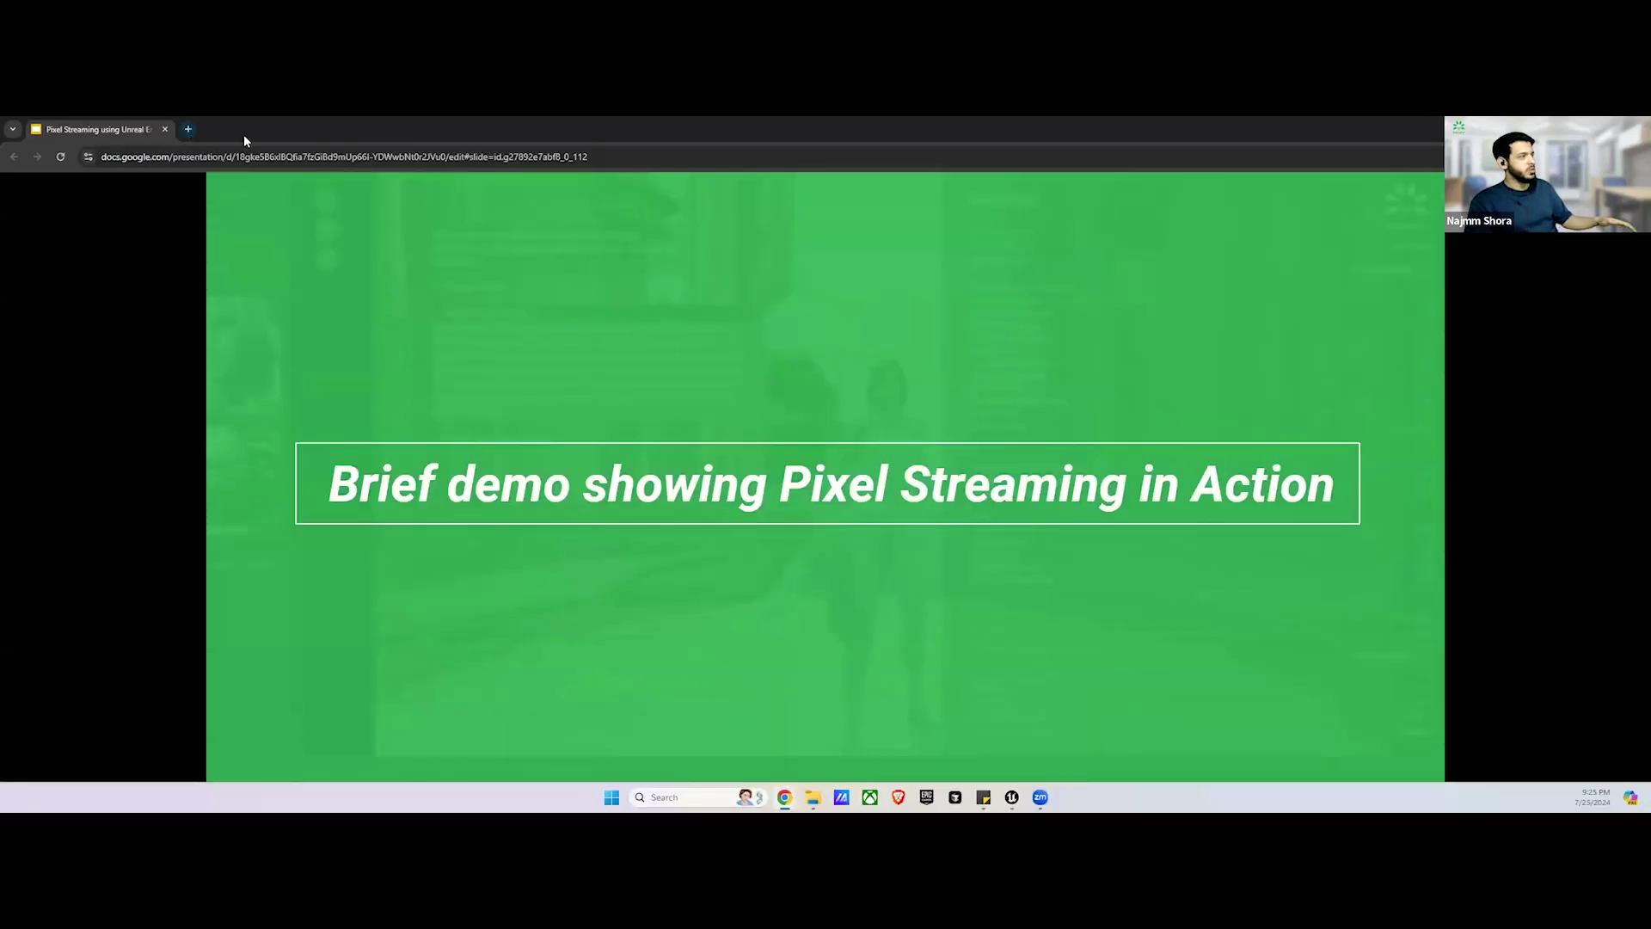
key(ctrl+t)
text(127.0.0.1)
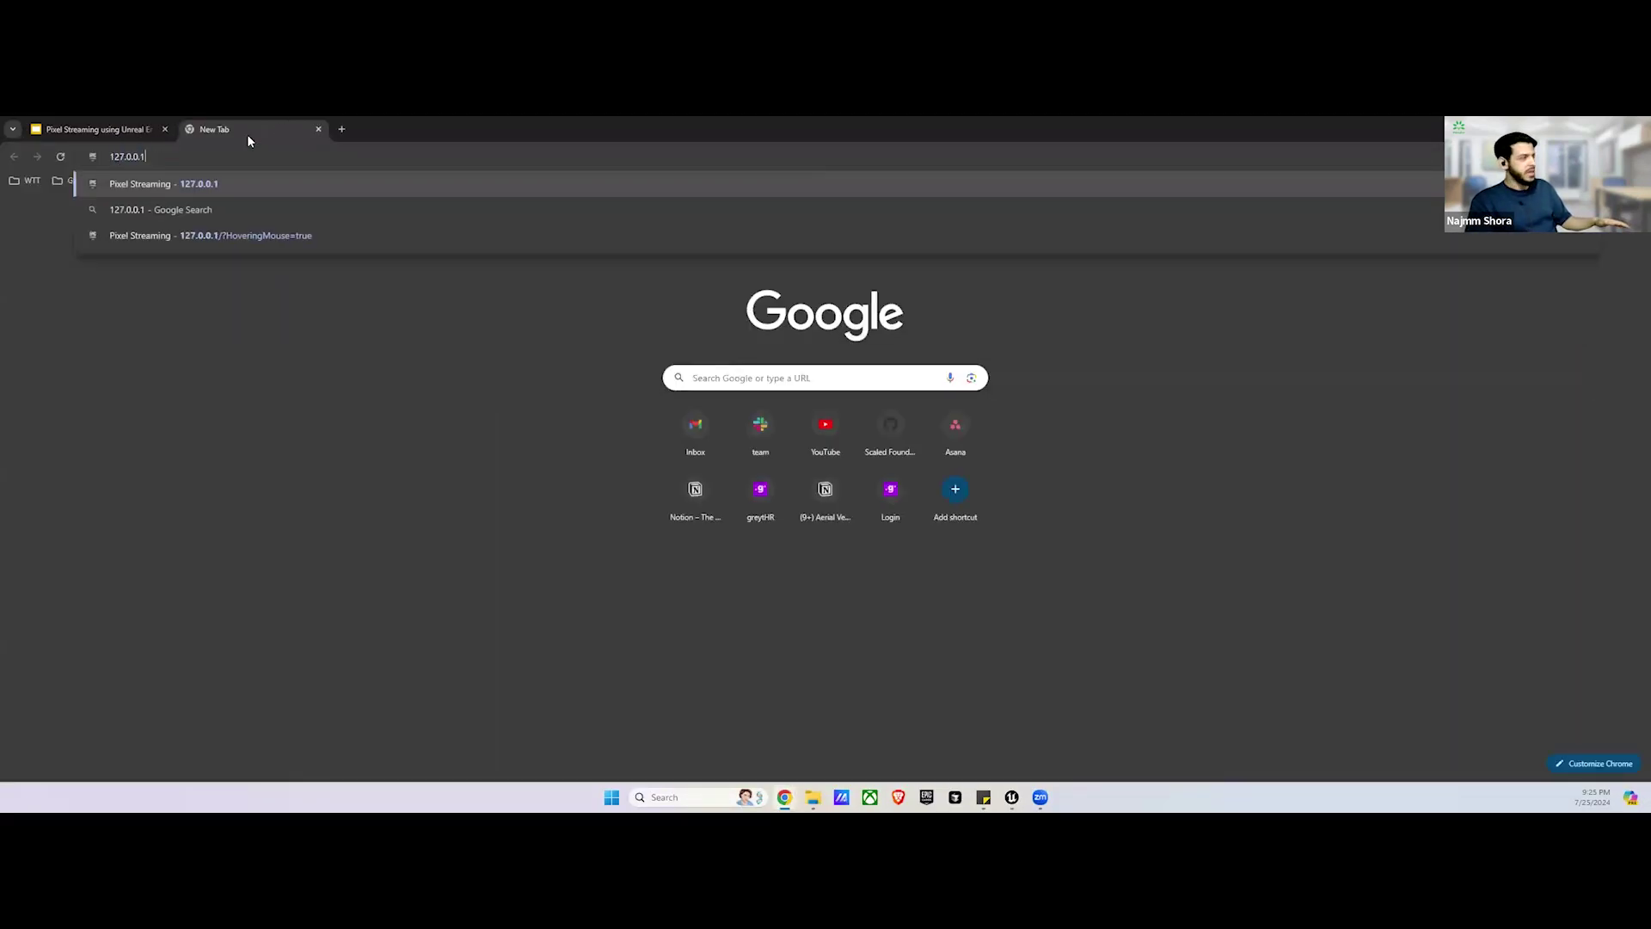
text(:80)
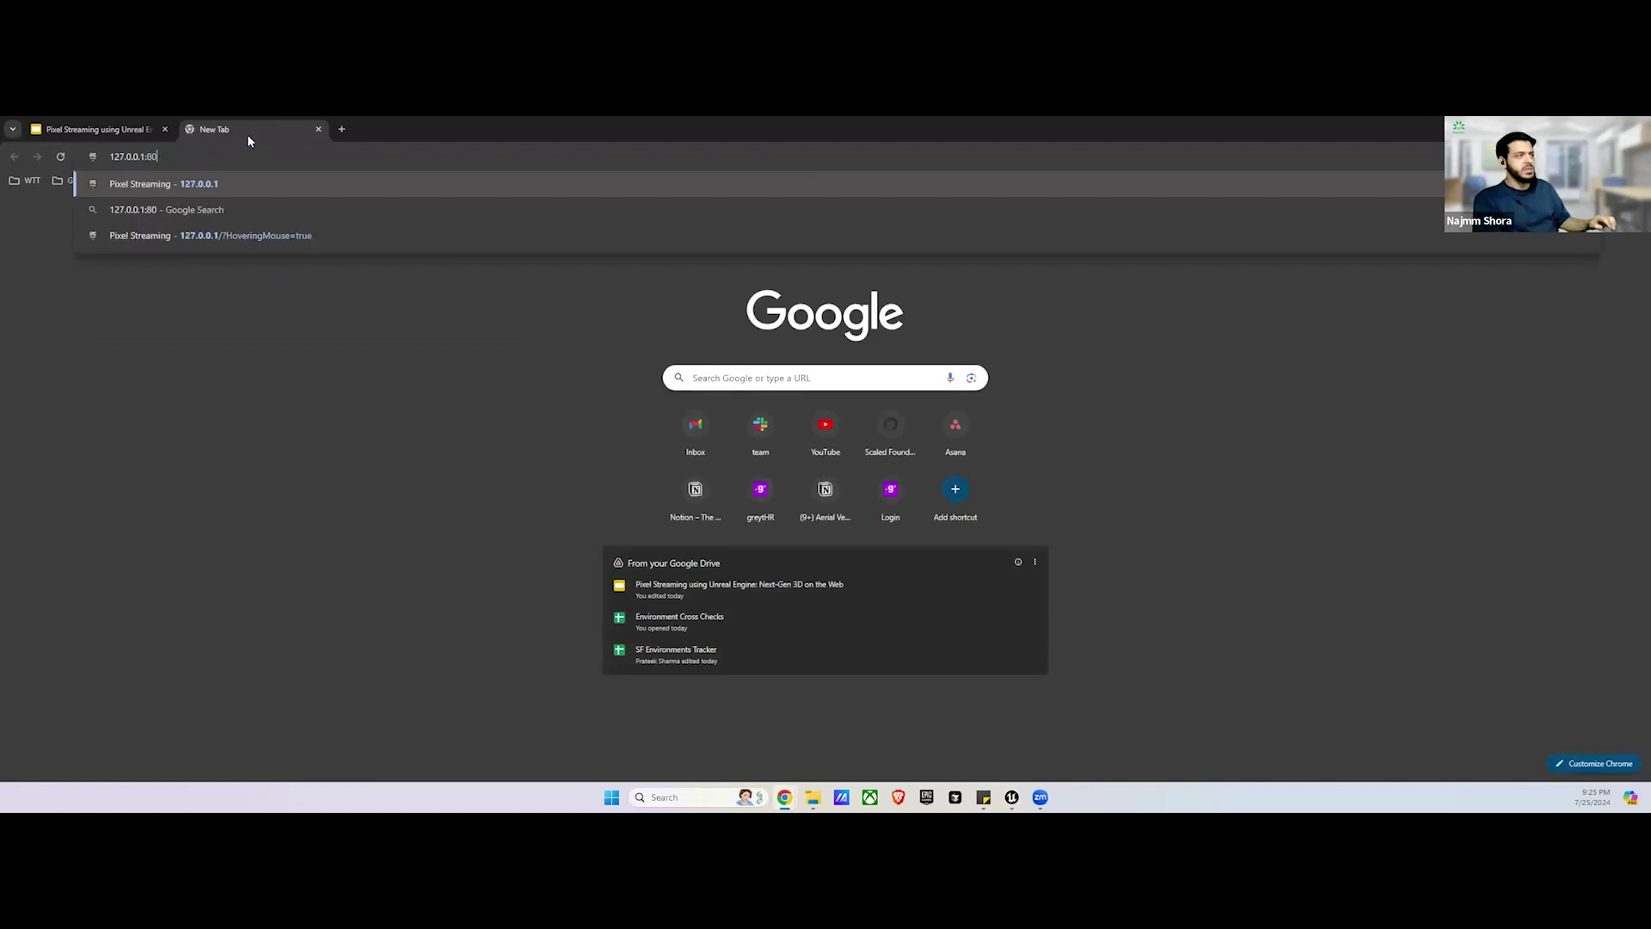
key(Return)
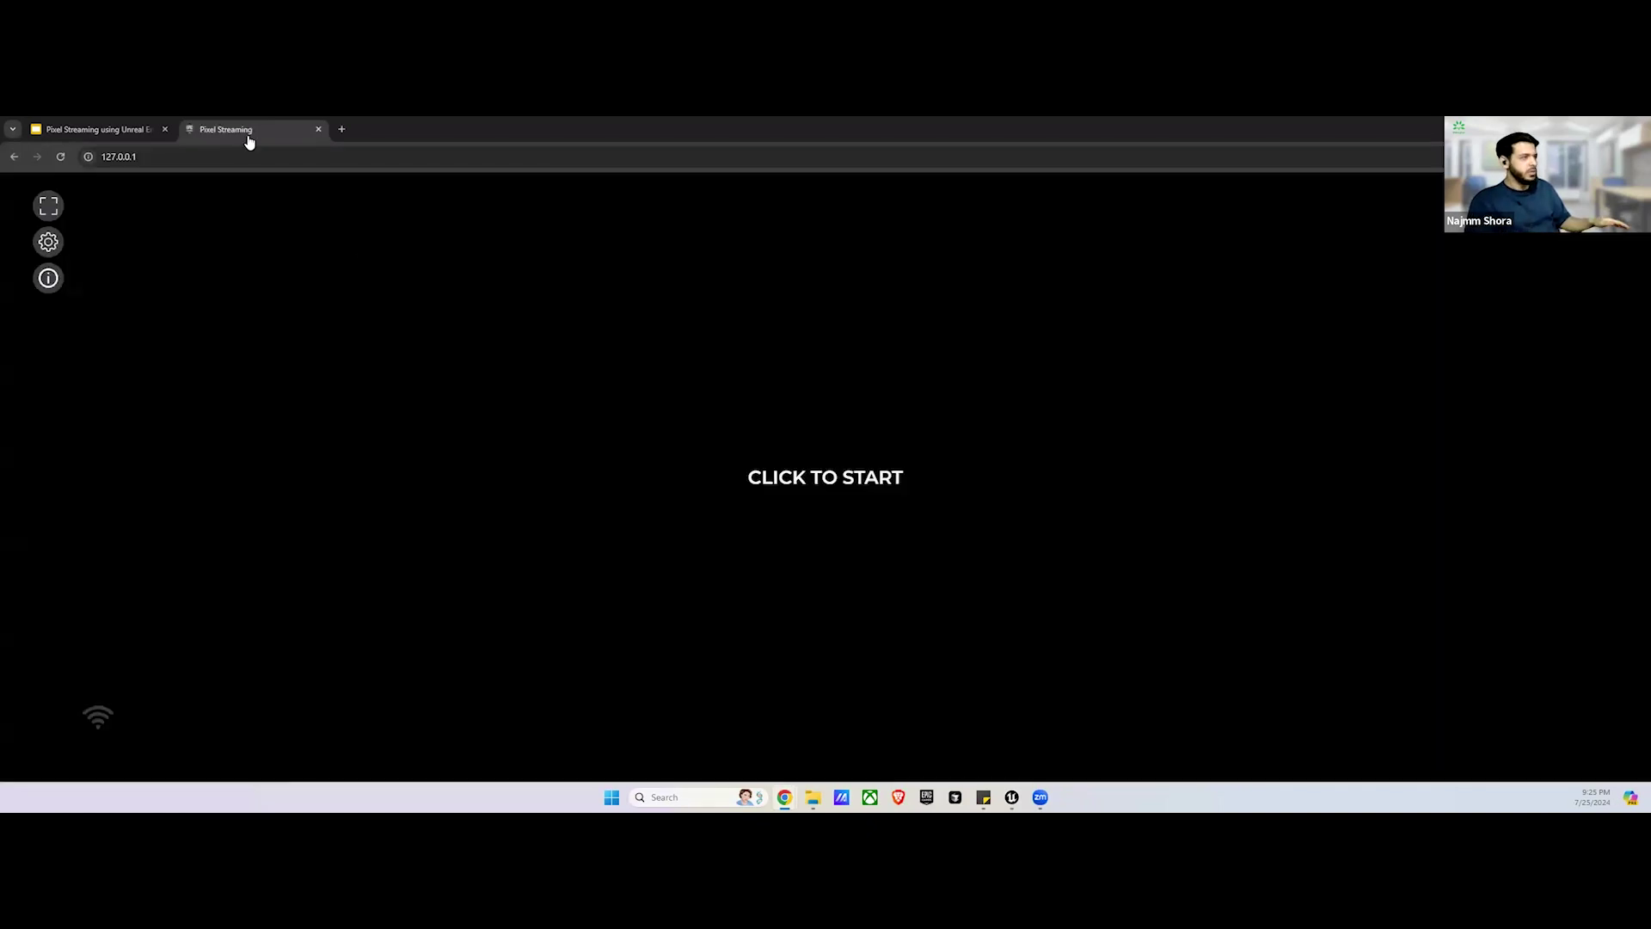
click(851, 492)
click(850, 492)
Step: Drive the streamed car forward, steering it left and right towards the orange ball, and brake it to a stop
key(Up)
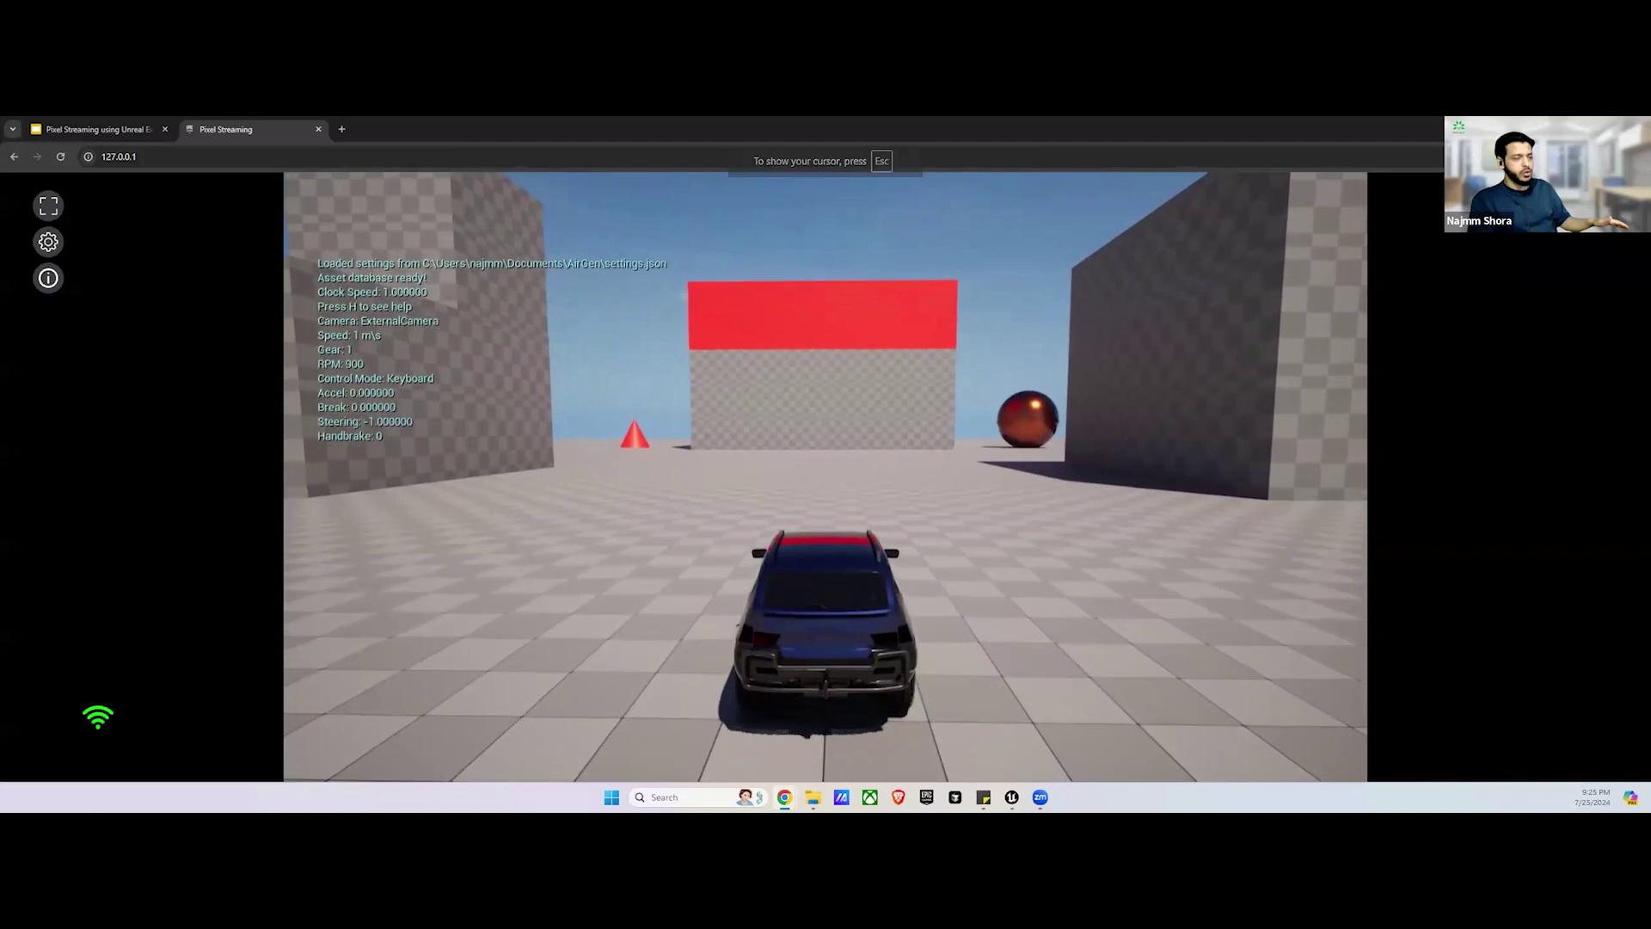
key(Left)
key(Up)
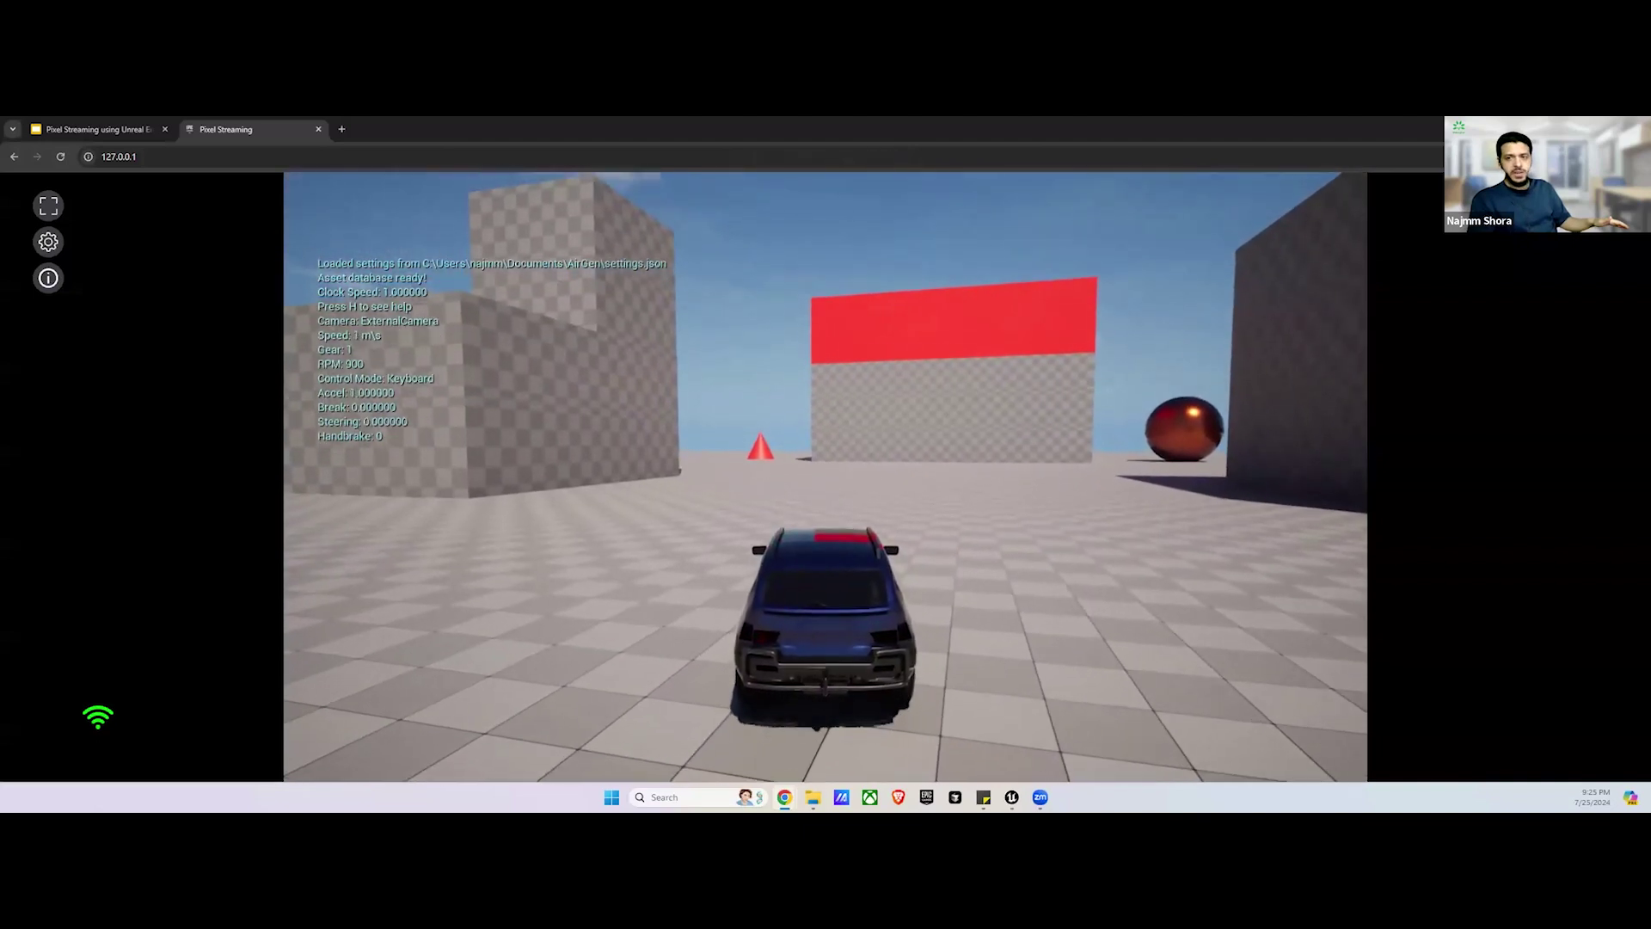
key(Right)
key(Up)
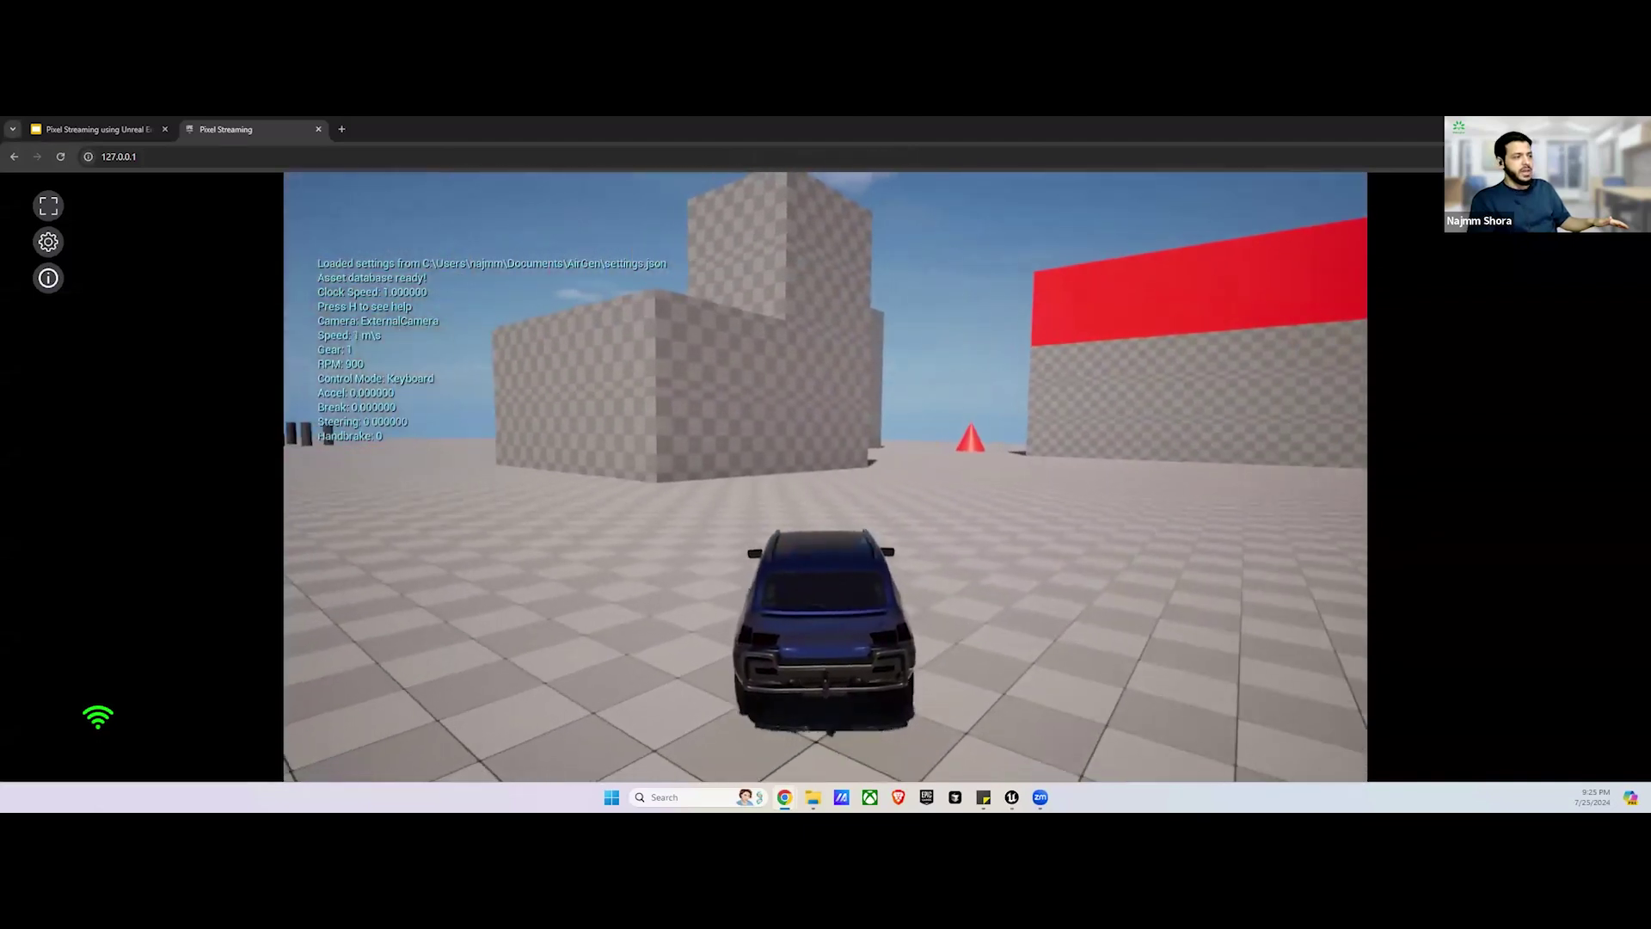
key(Right)
key(Up)
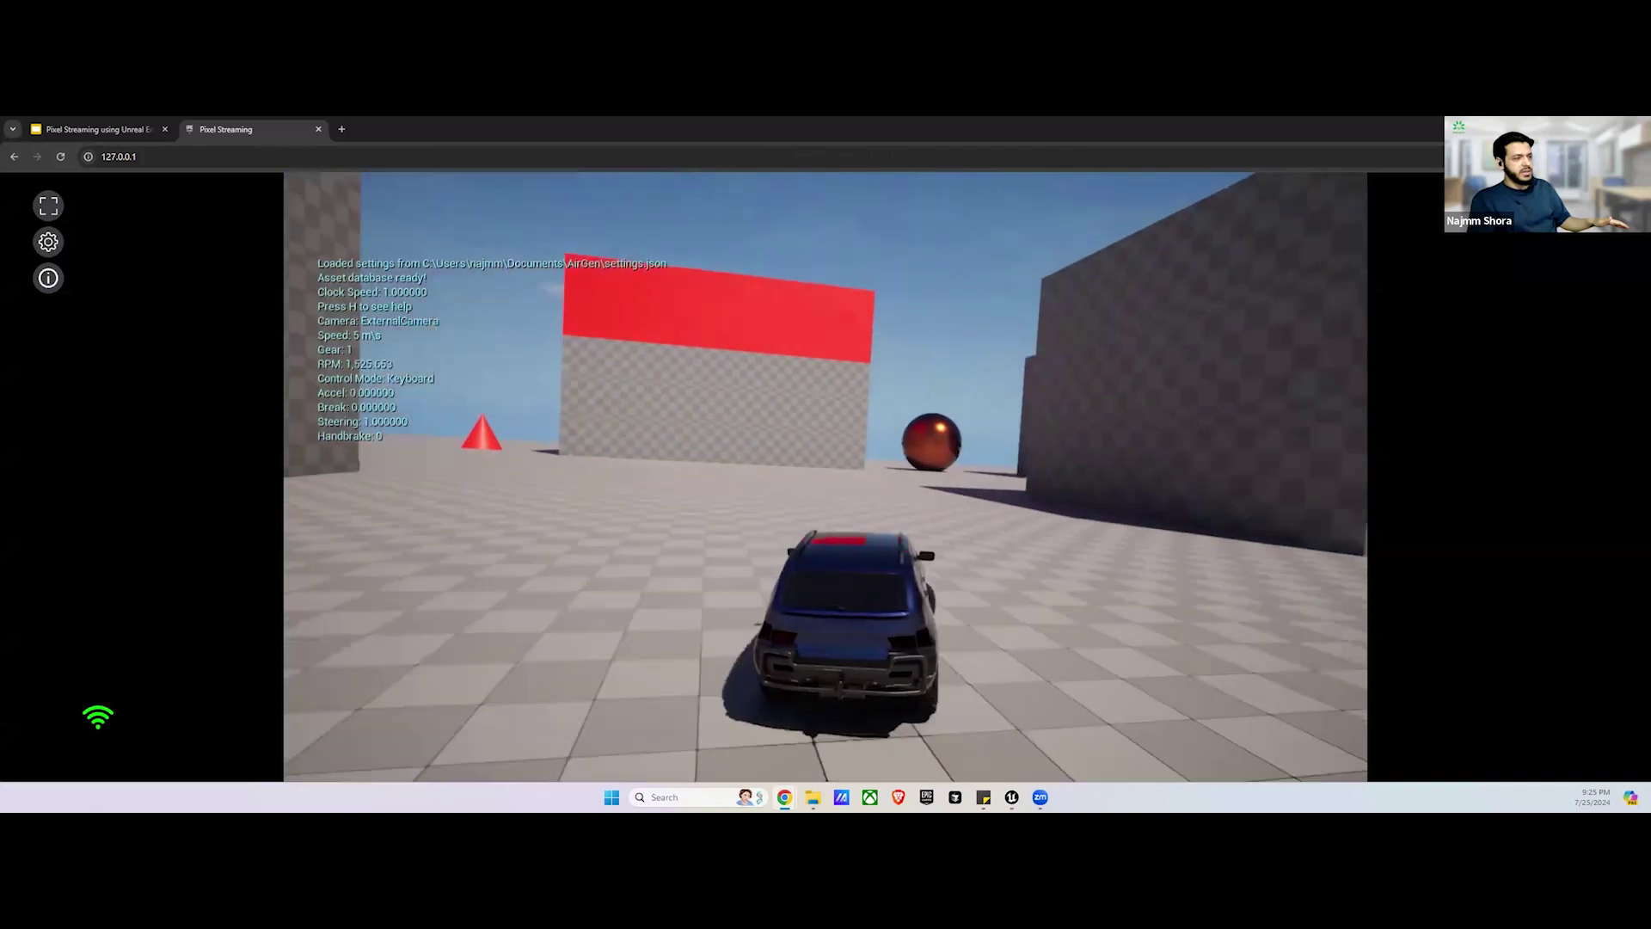
key(Down)
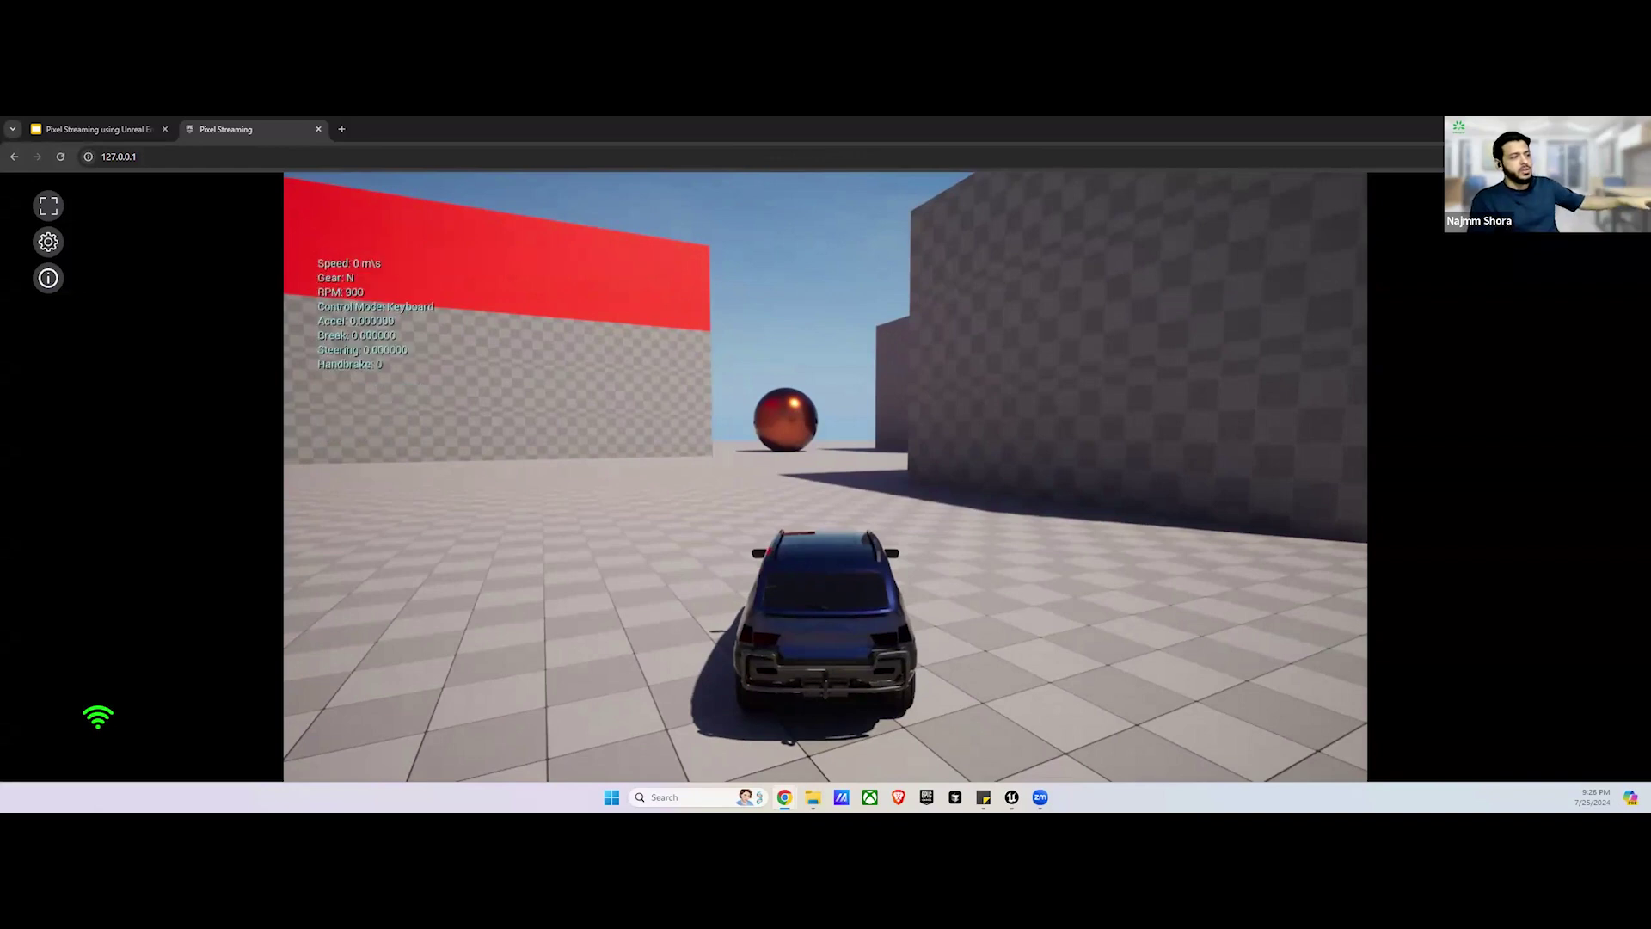
Step: Drive the car past the red-topped block, around the orange ball and out onto the open checkered floor
key(w)
key(a)
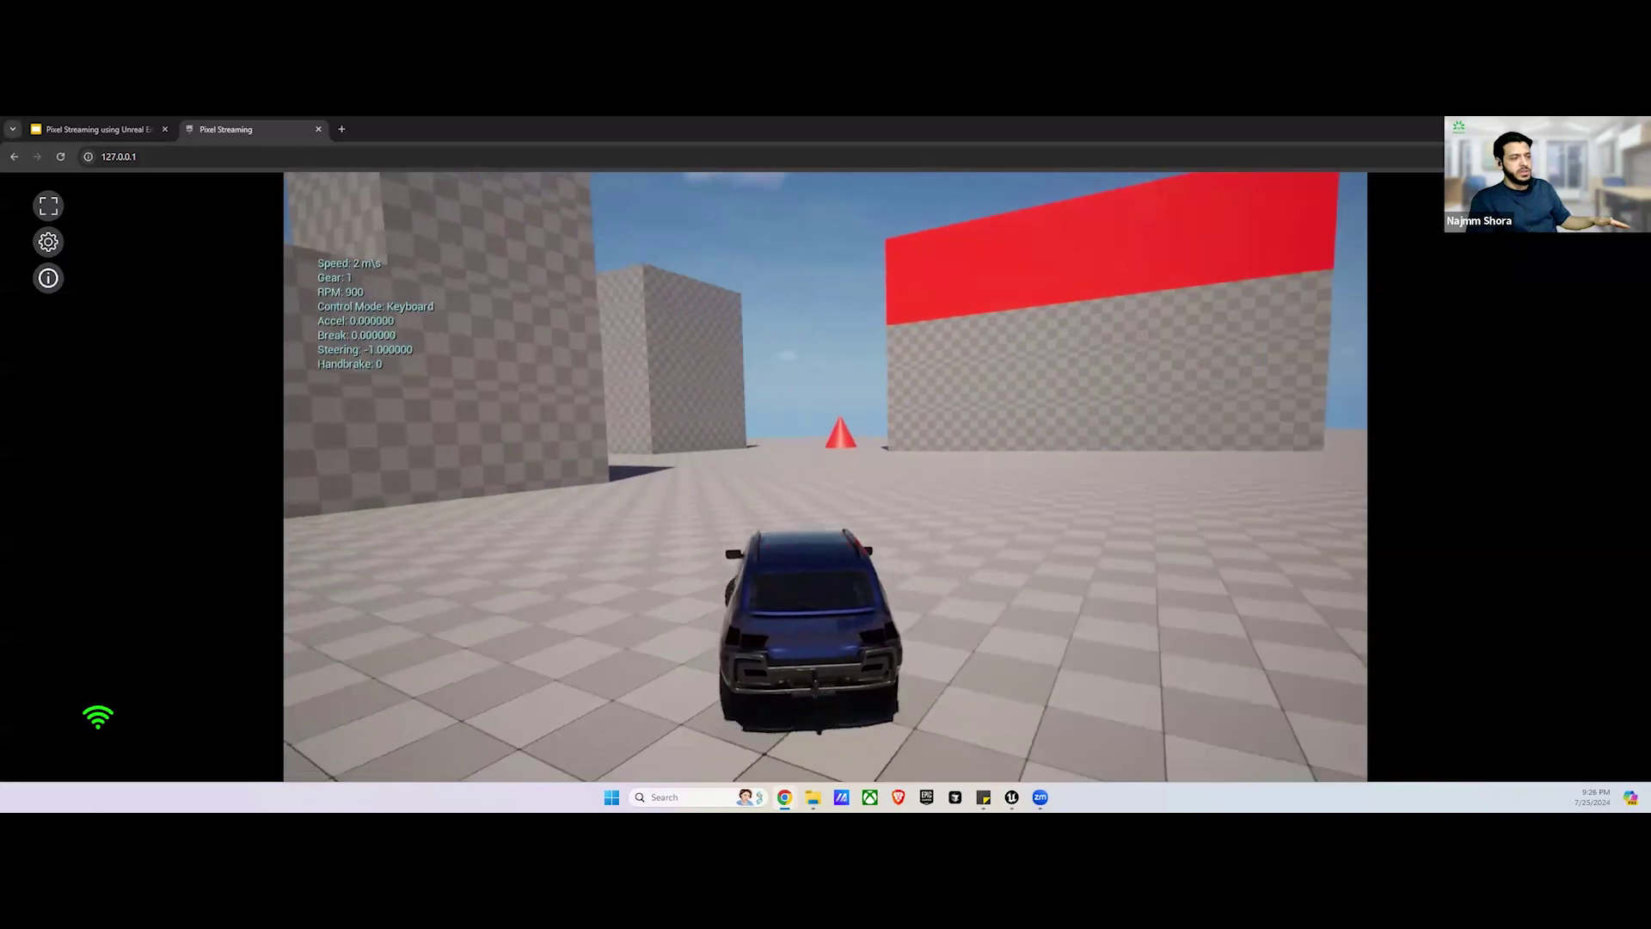
key(d)
key(w)
key(w)
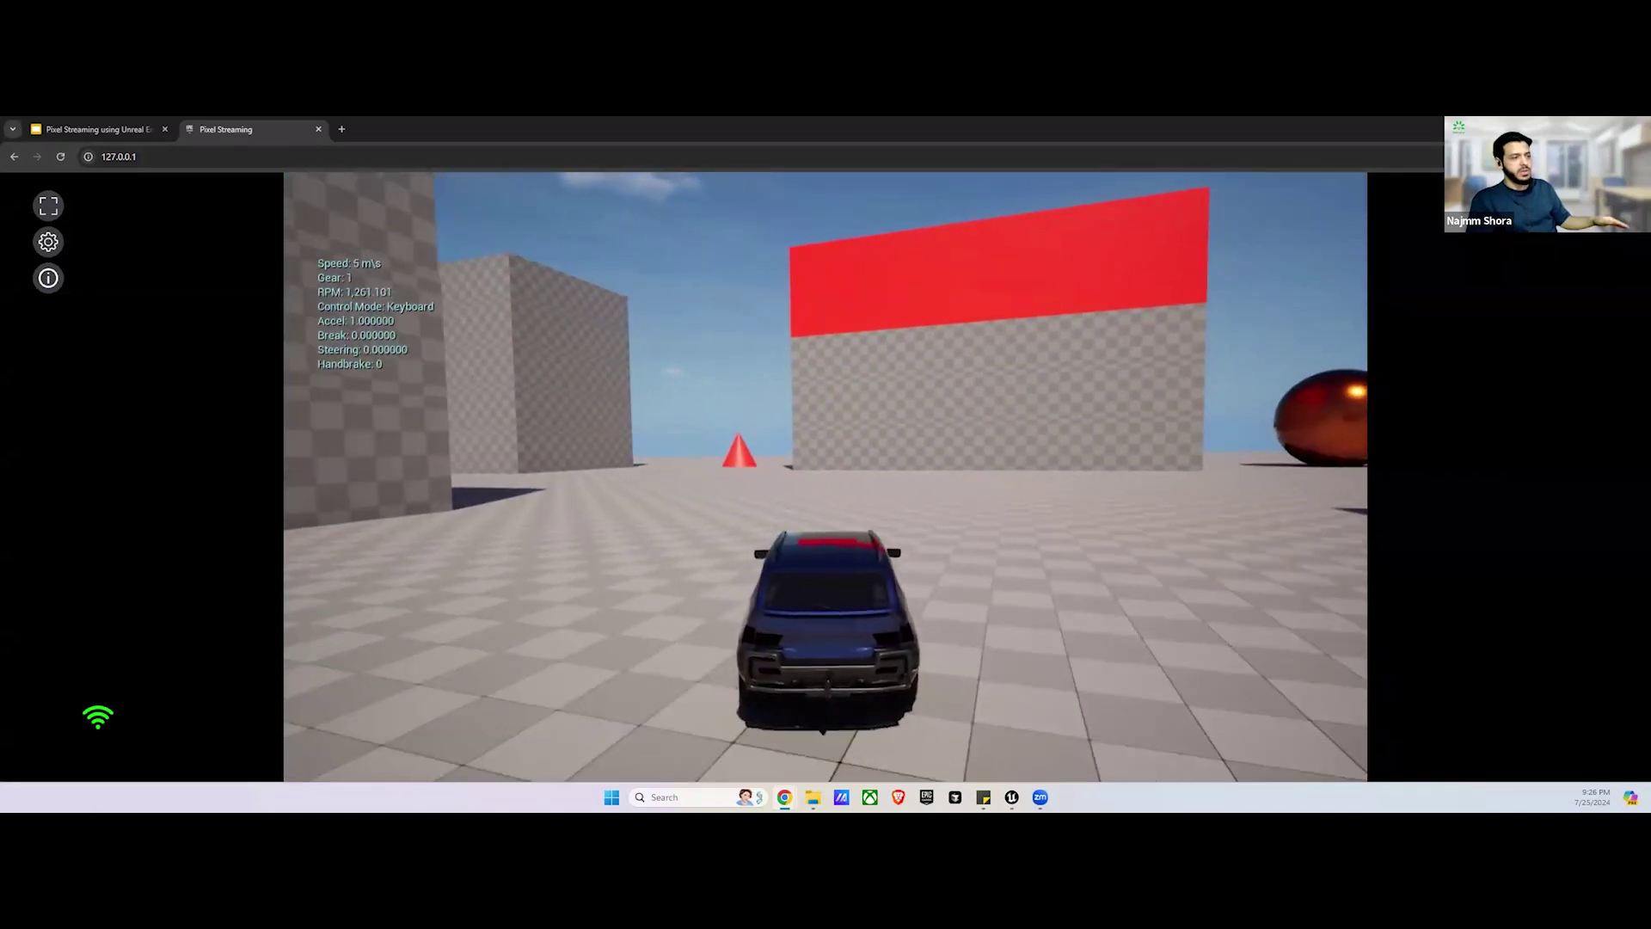
key(d)
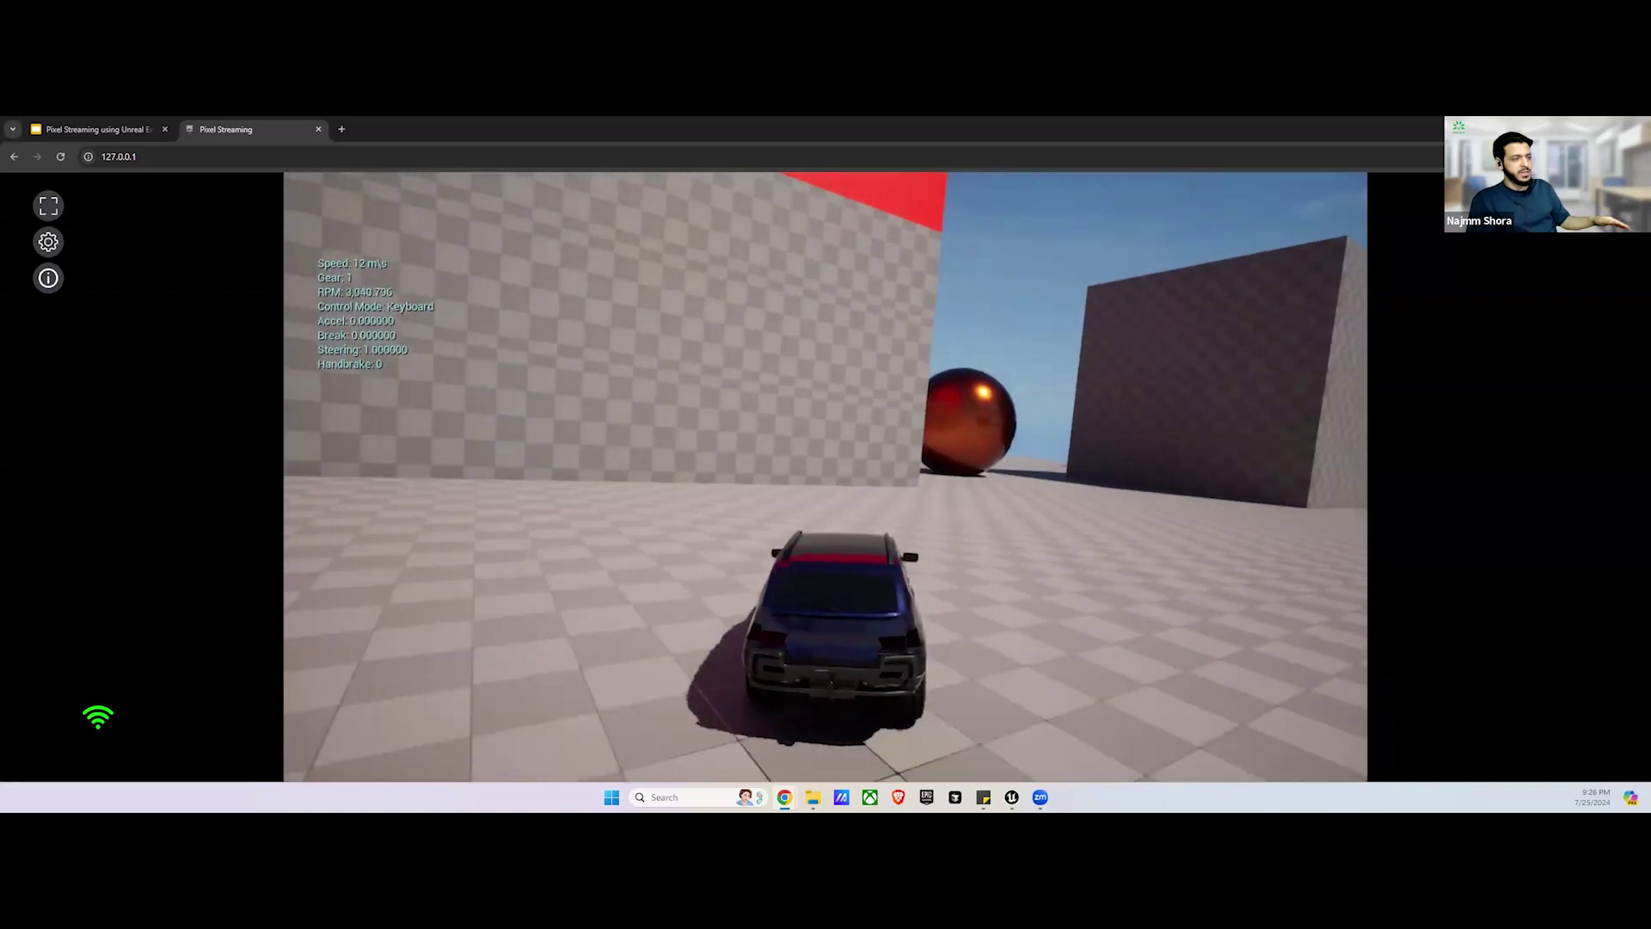
key(w)
key(a)
key(a)
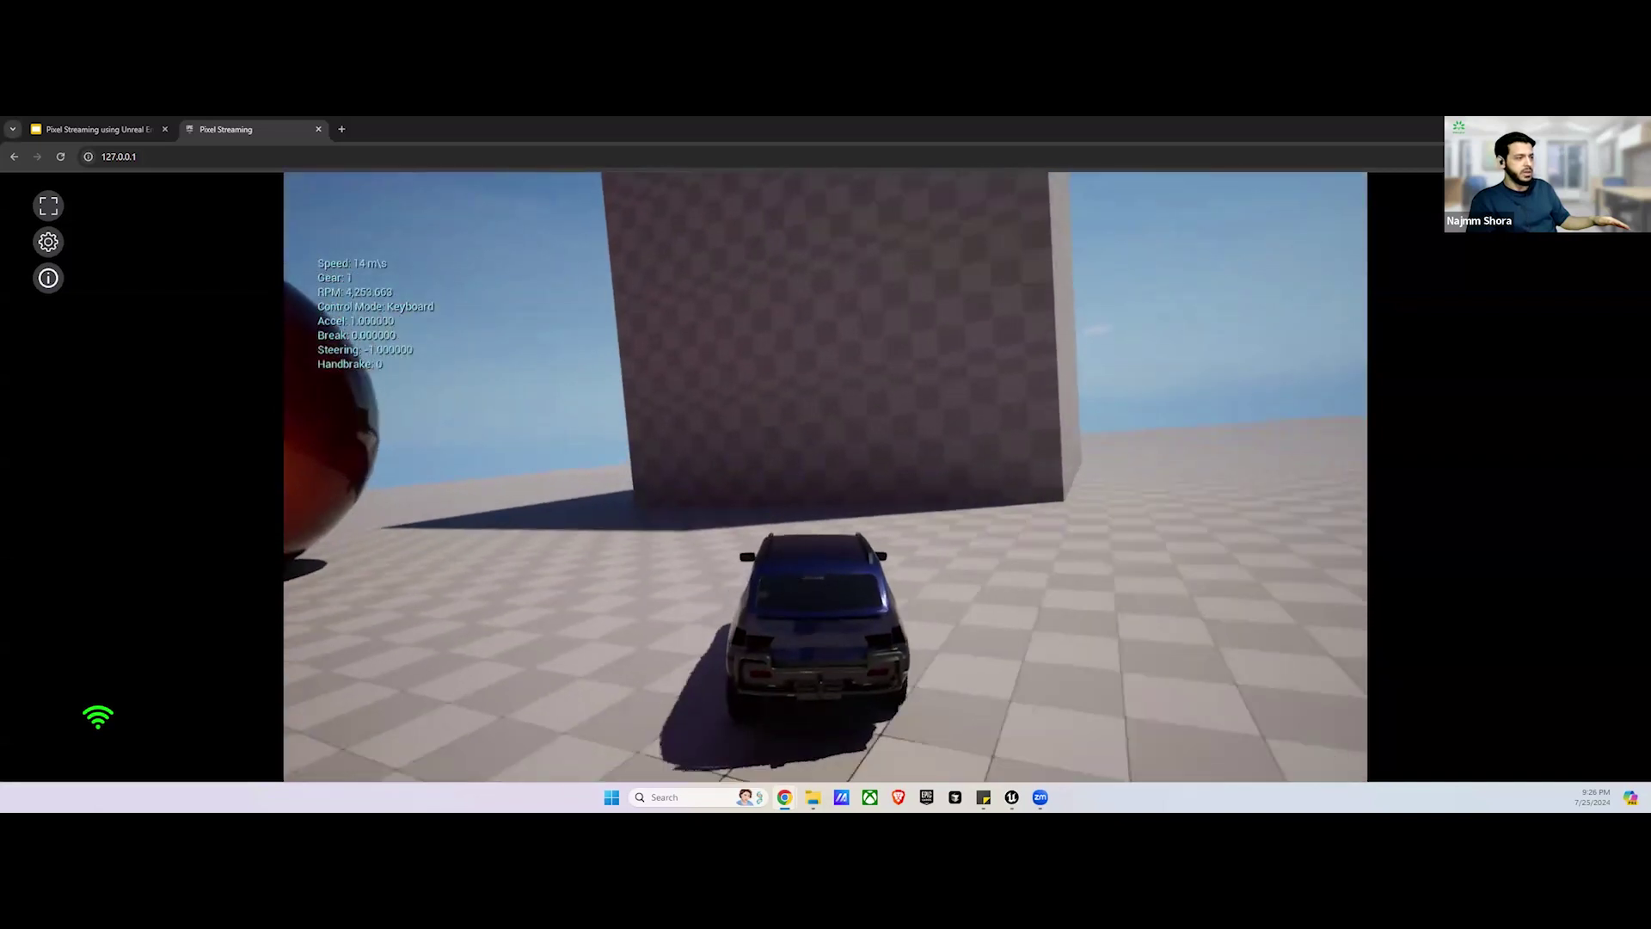
key(a)
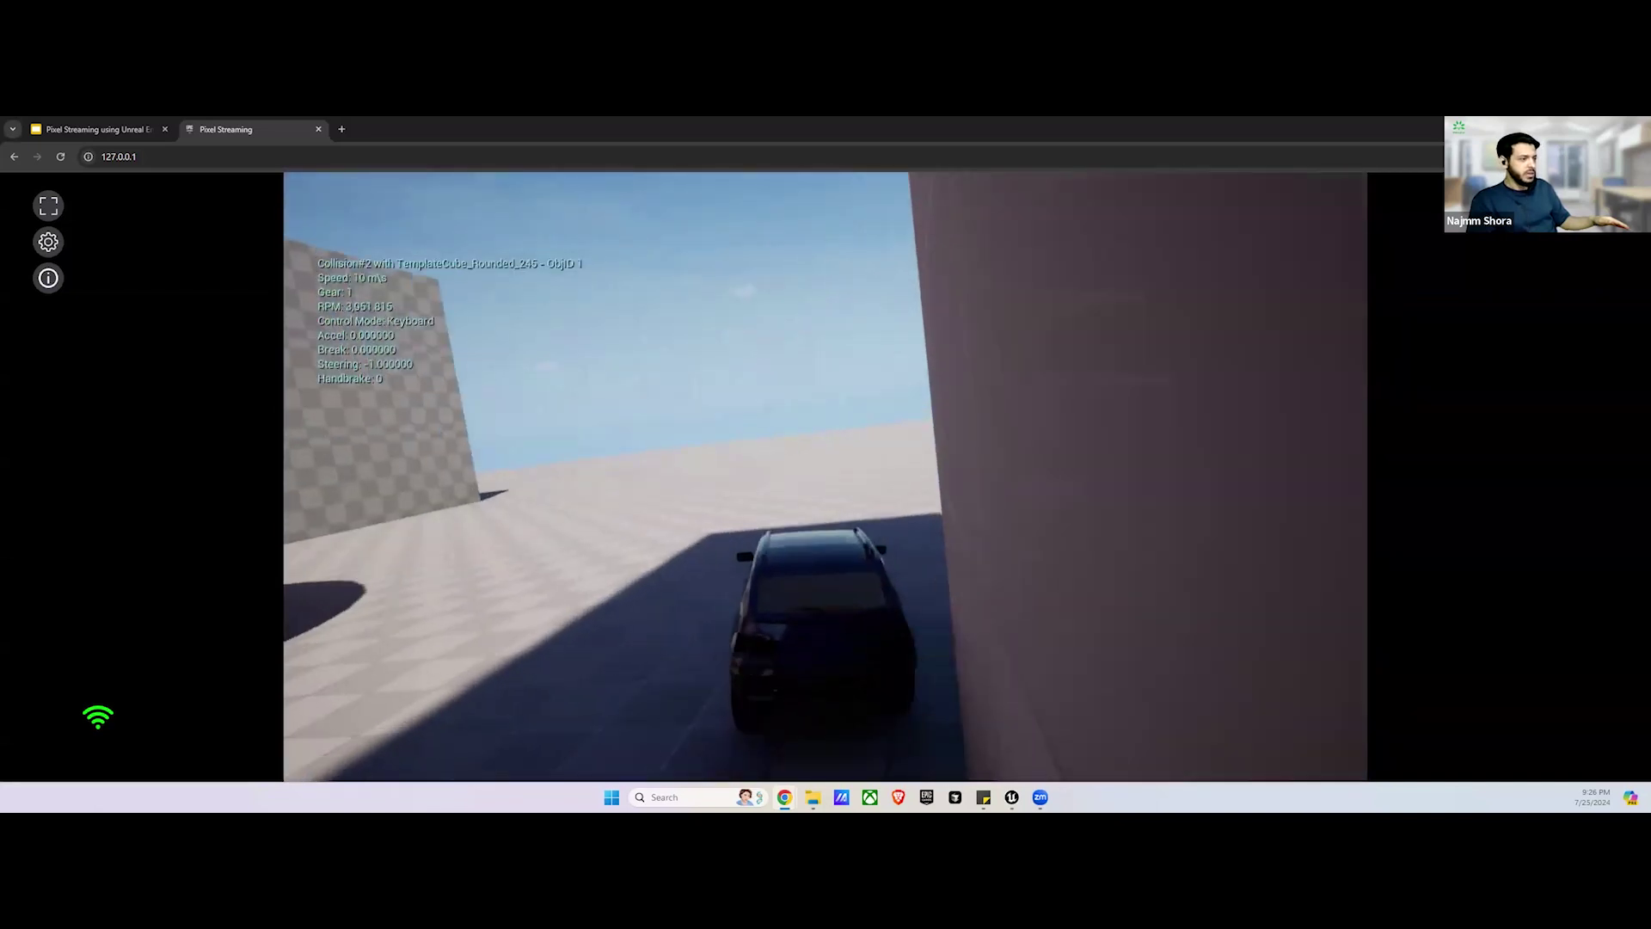
key(d)
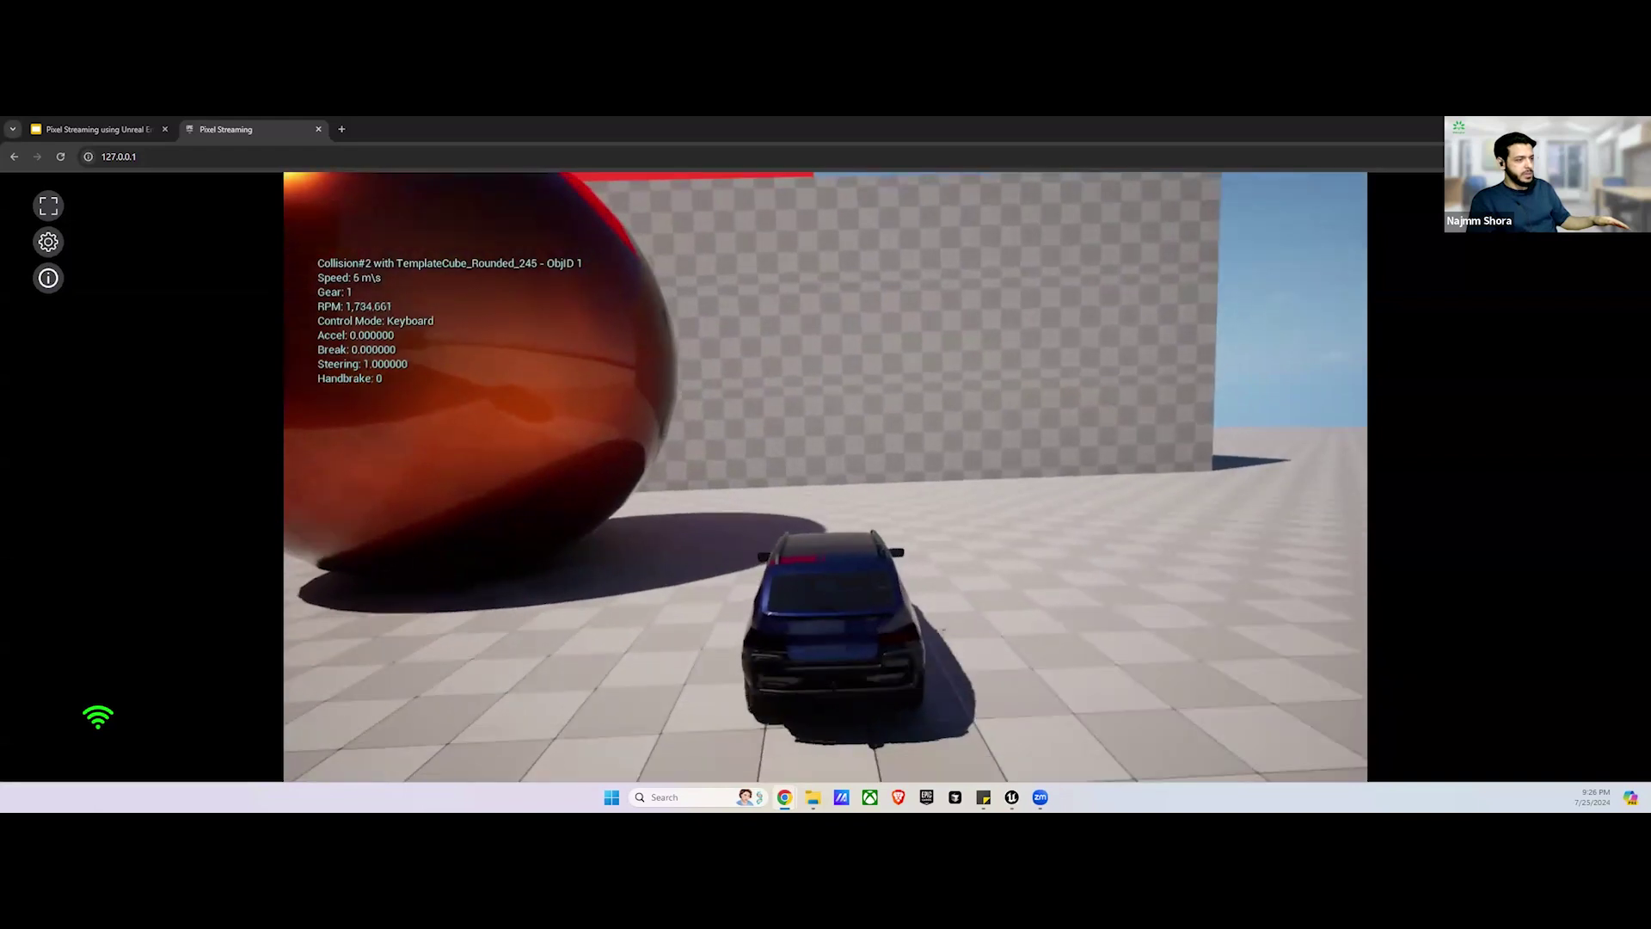
key(w)
key(w)
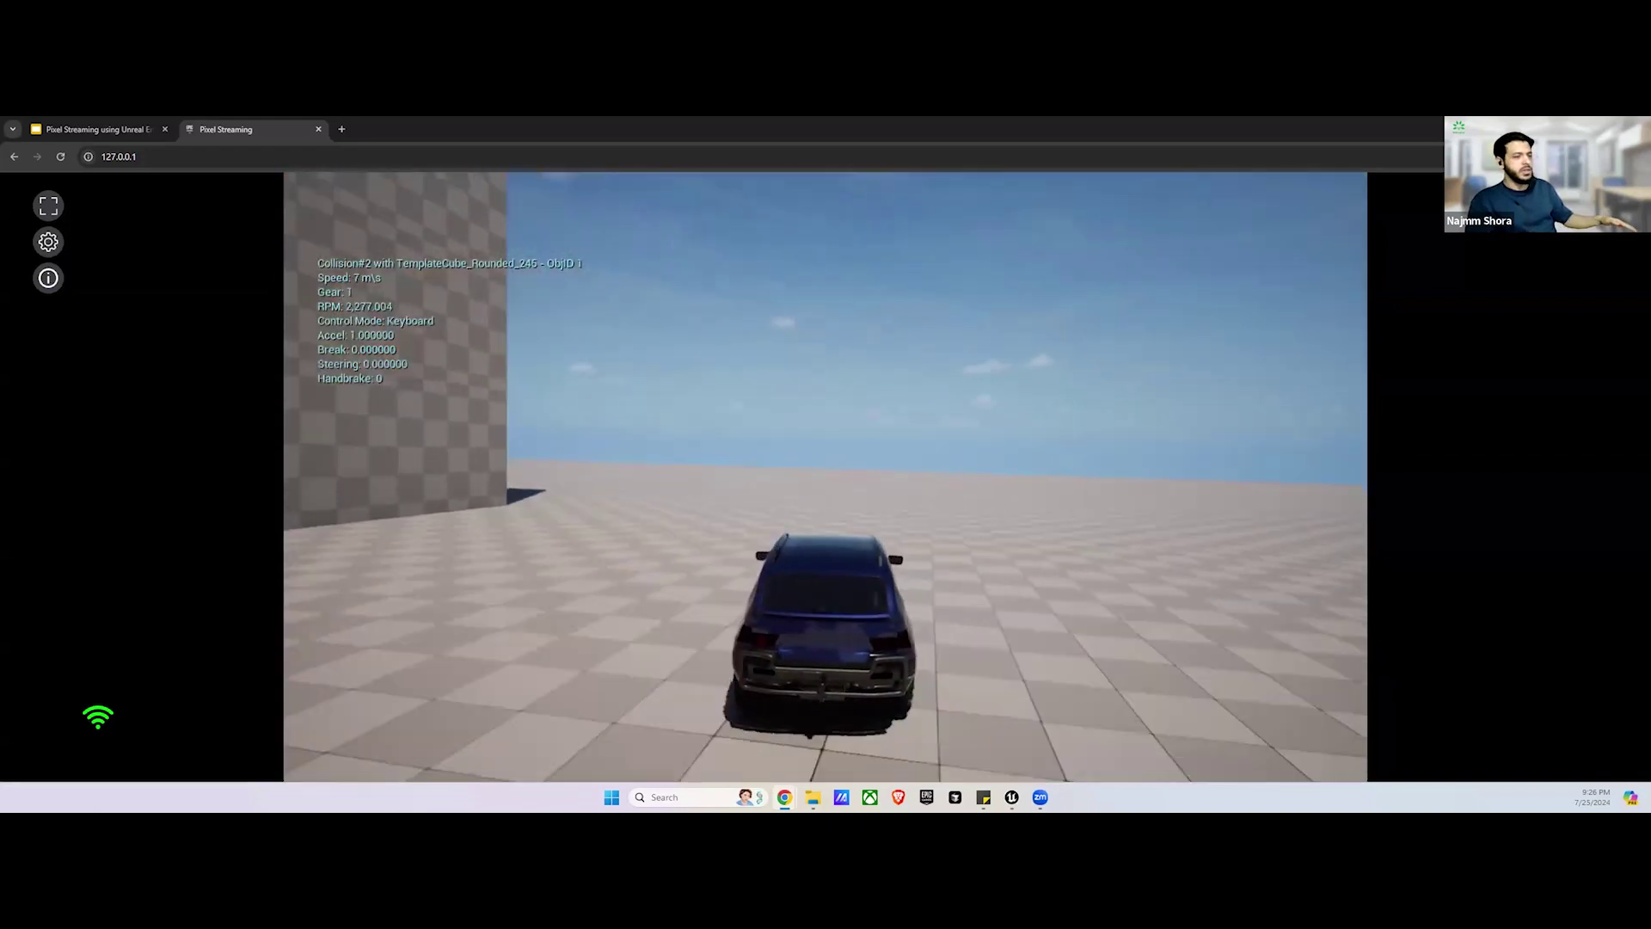
Step: Open the stream settings and examine the Pixel Streaming, UI, Input, Encoder, WebRTC and Commands options
click(43, 242)
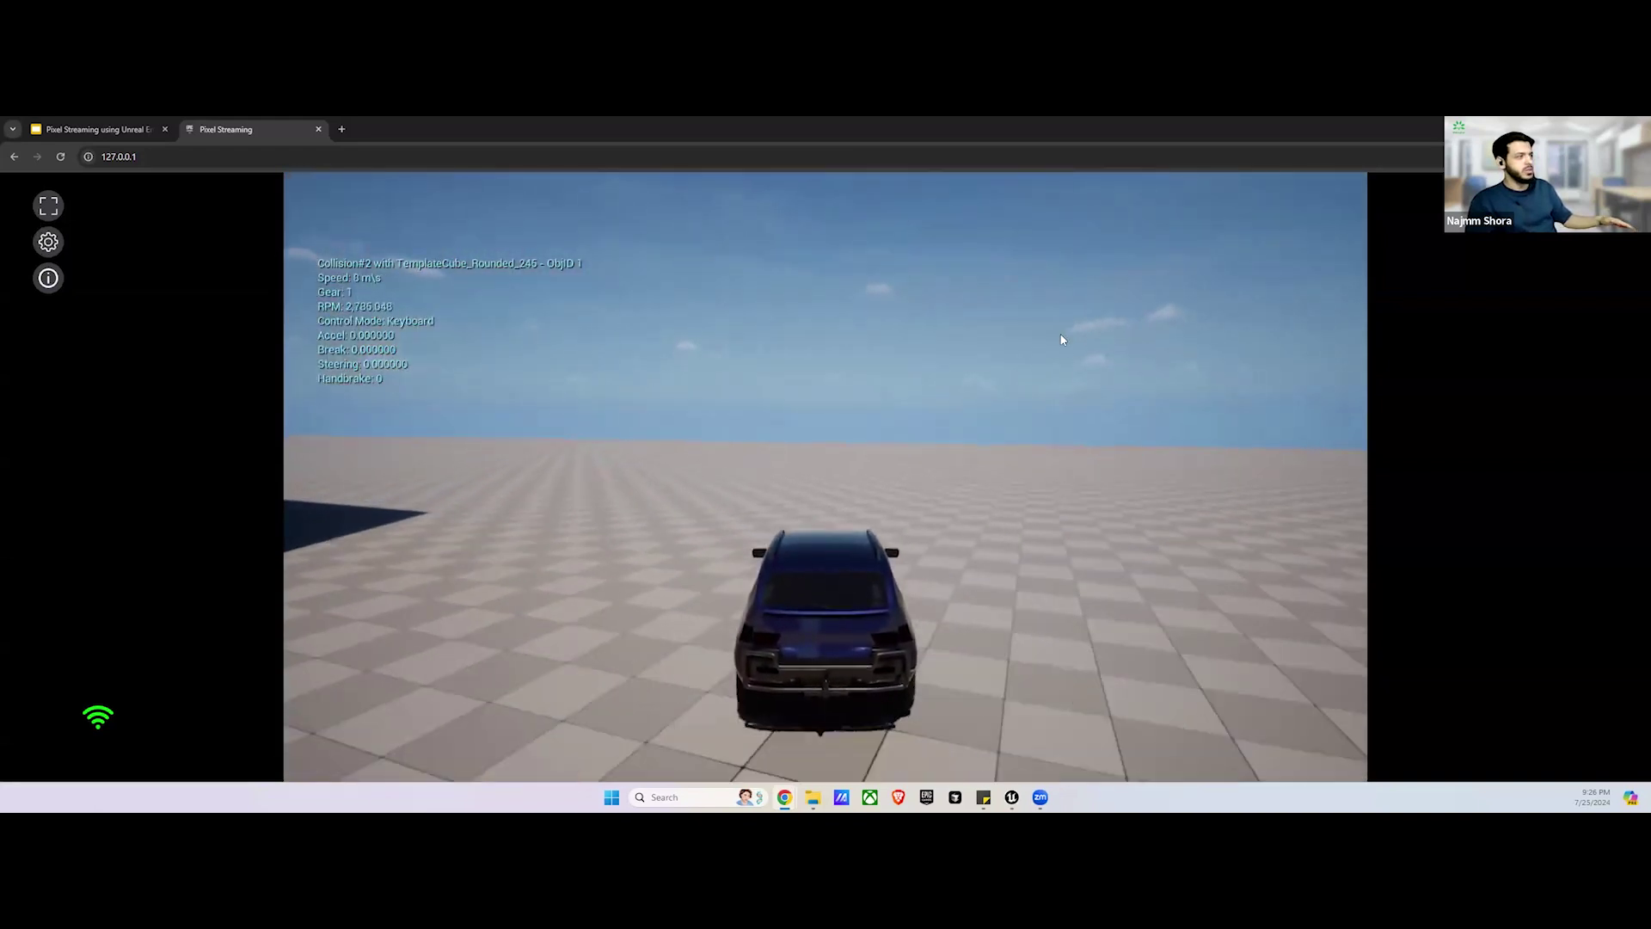
scroll(1539, 508, down, 3)
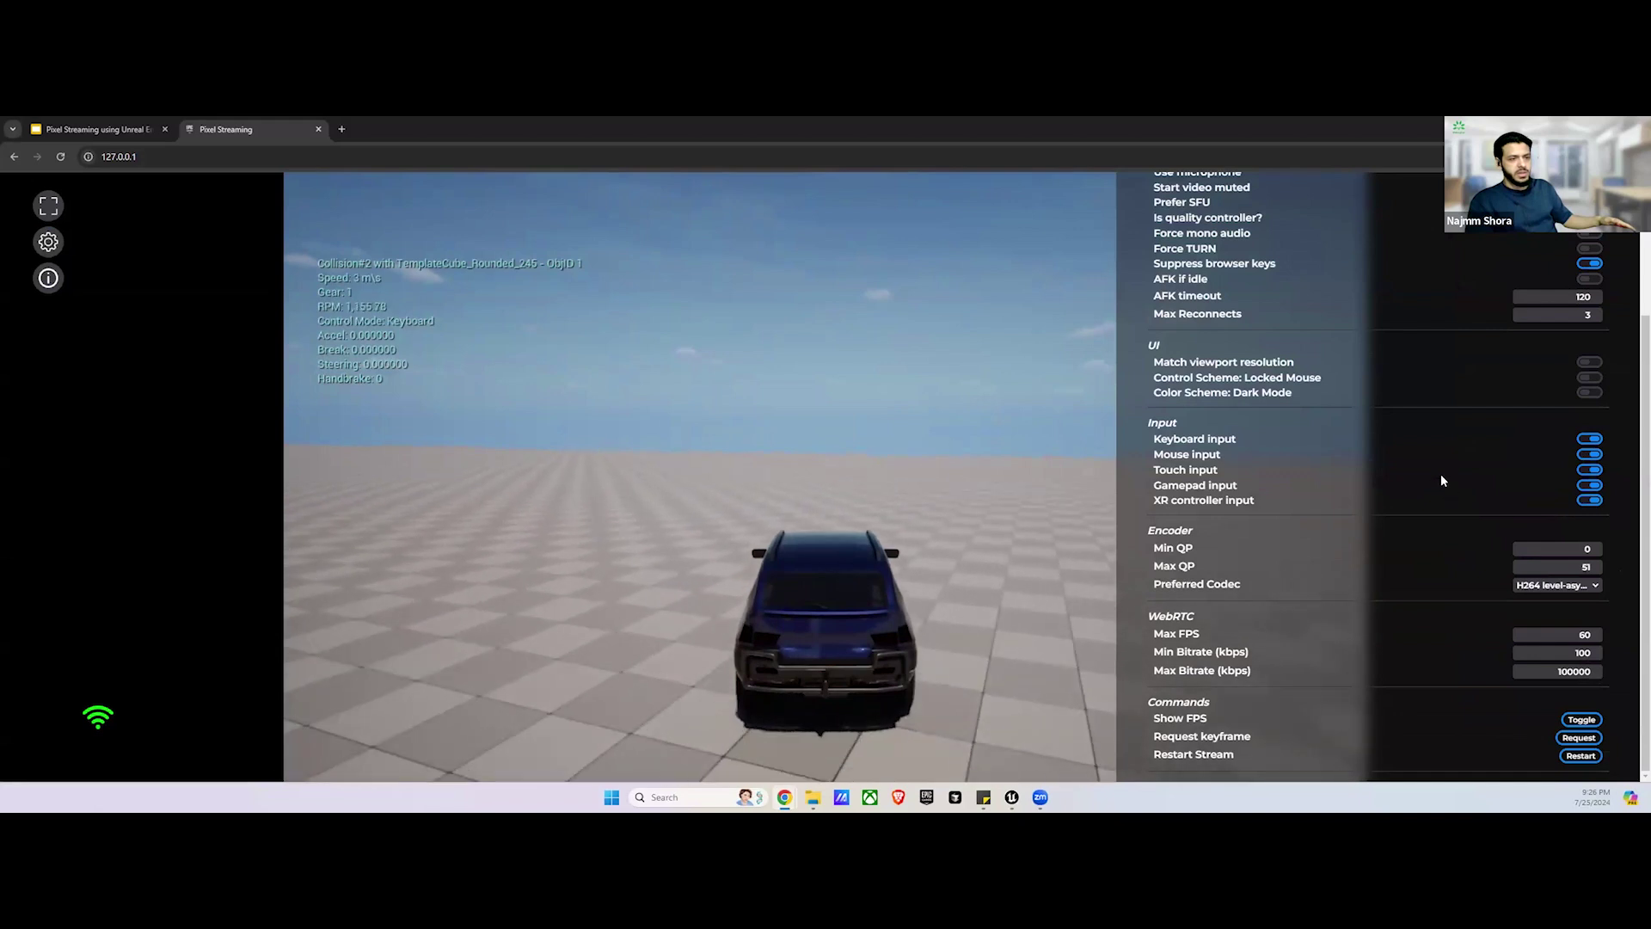
scroll(1349, 330, up, 3)
scroll(1309, 465, down, 2)
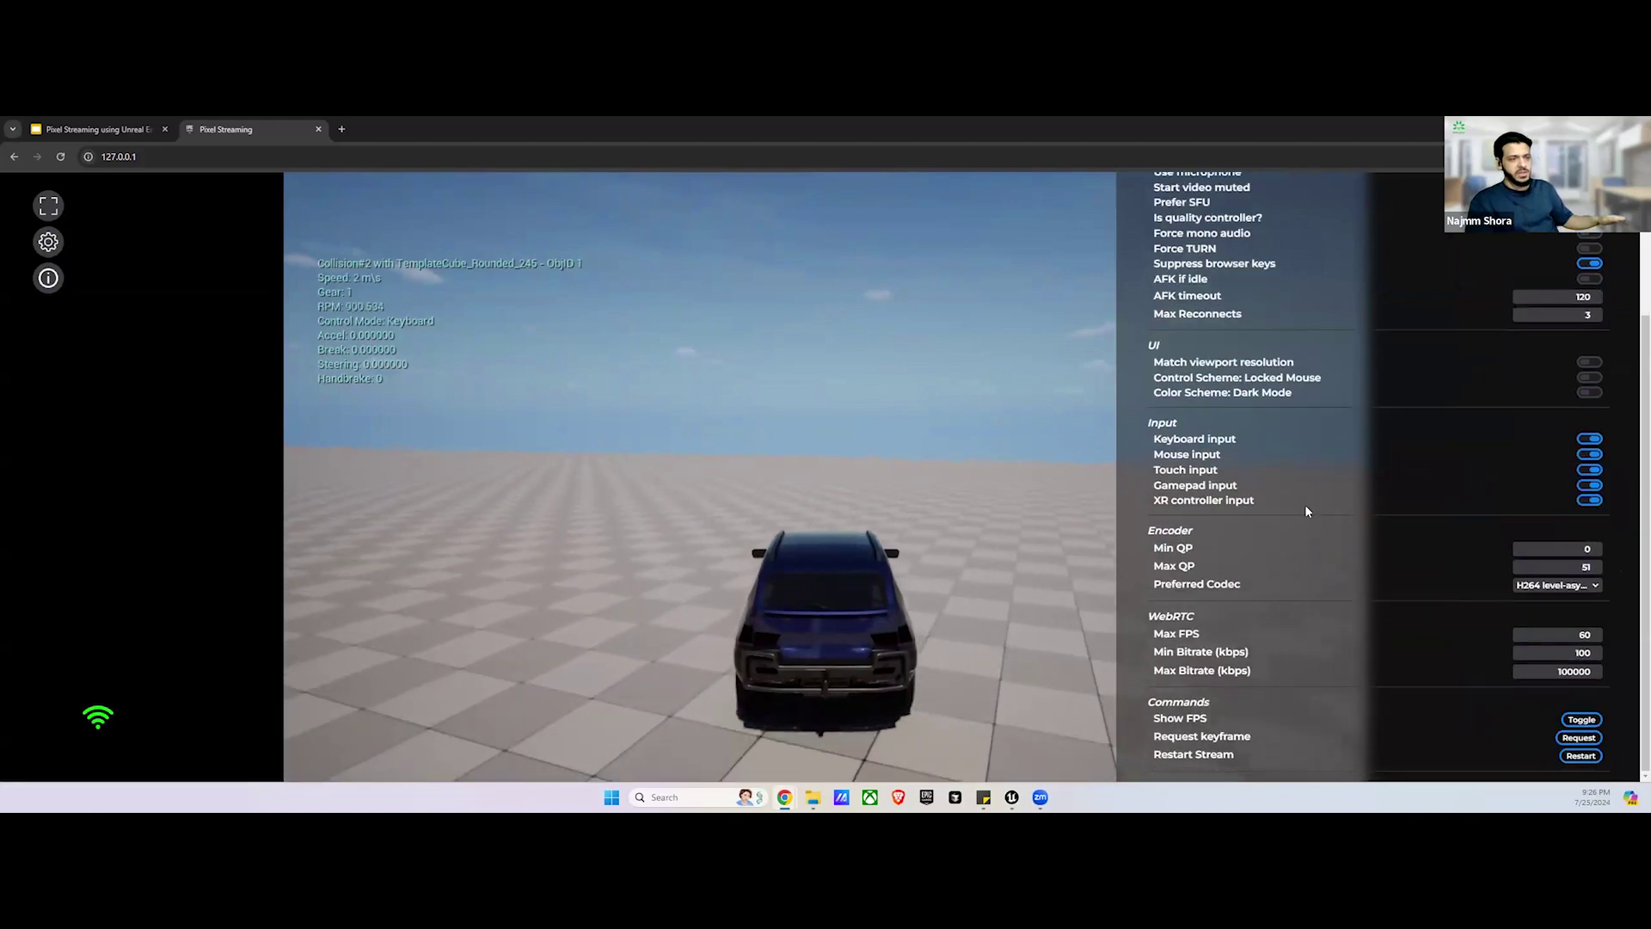
scroll(1327, 571, up, 1)
scroll(1333, 584, up, 1)
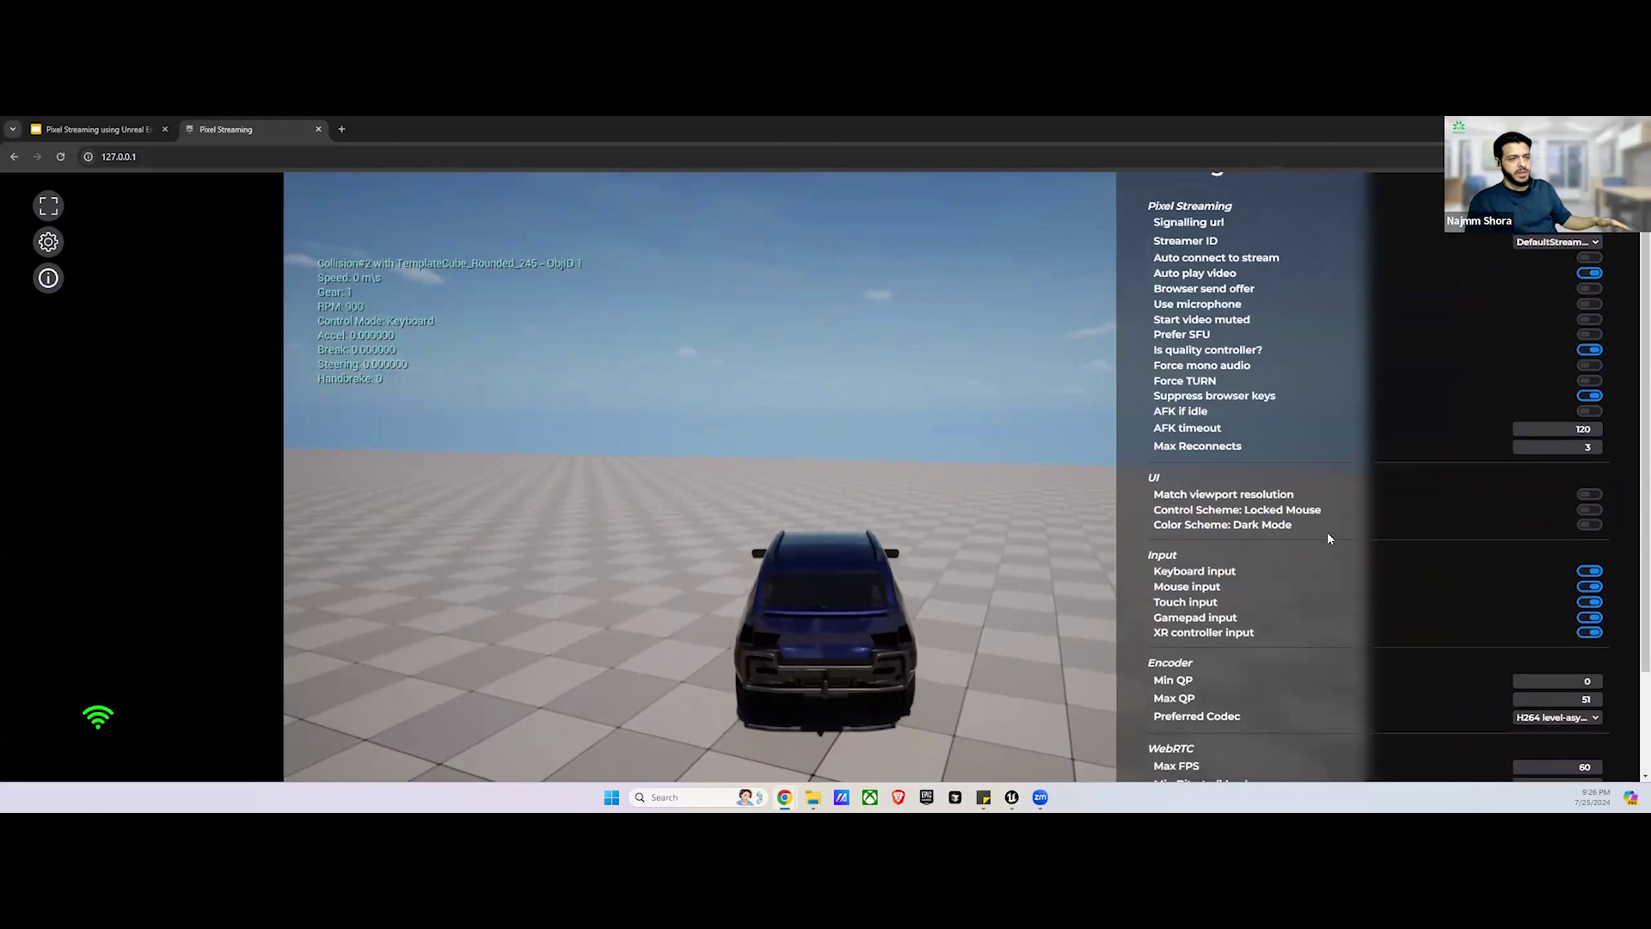
scroll(1327, 531, up, 1)
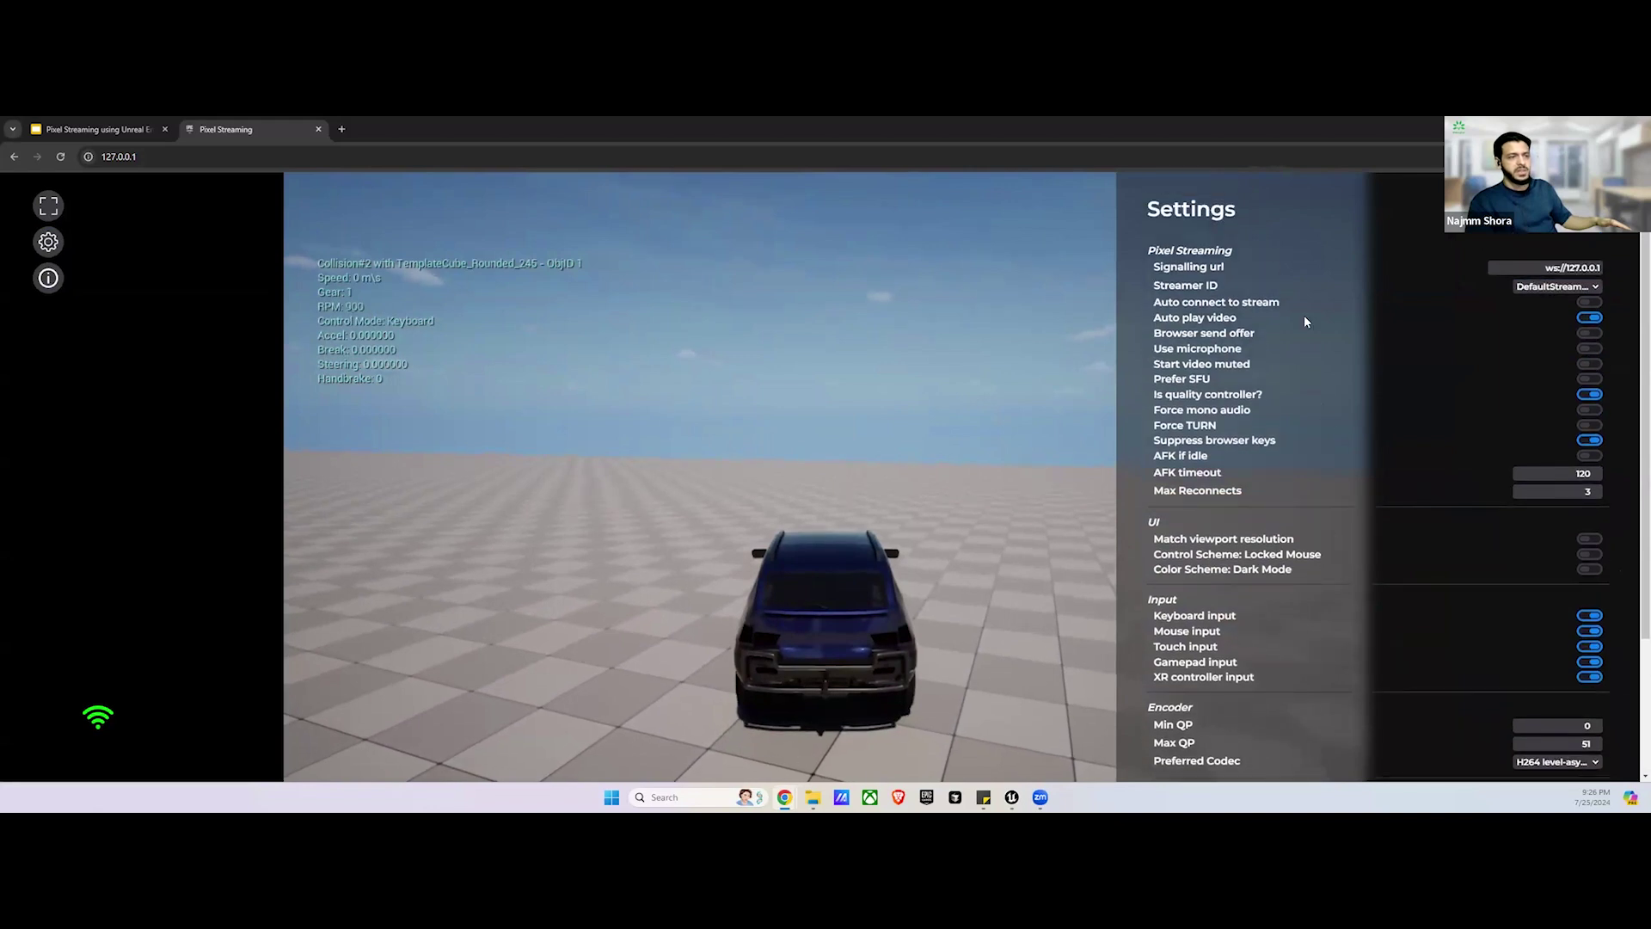
scroll(1334, 499, down, 3)
scroll(1333, 493, up, 3)
scroll(1319, 595, down, 3)
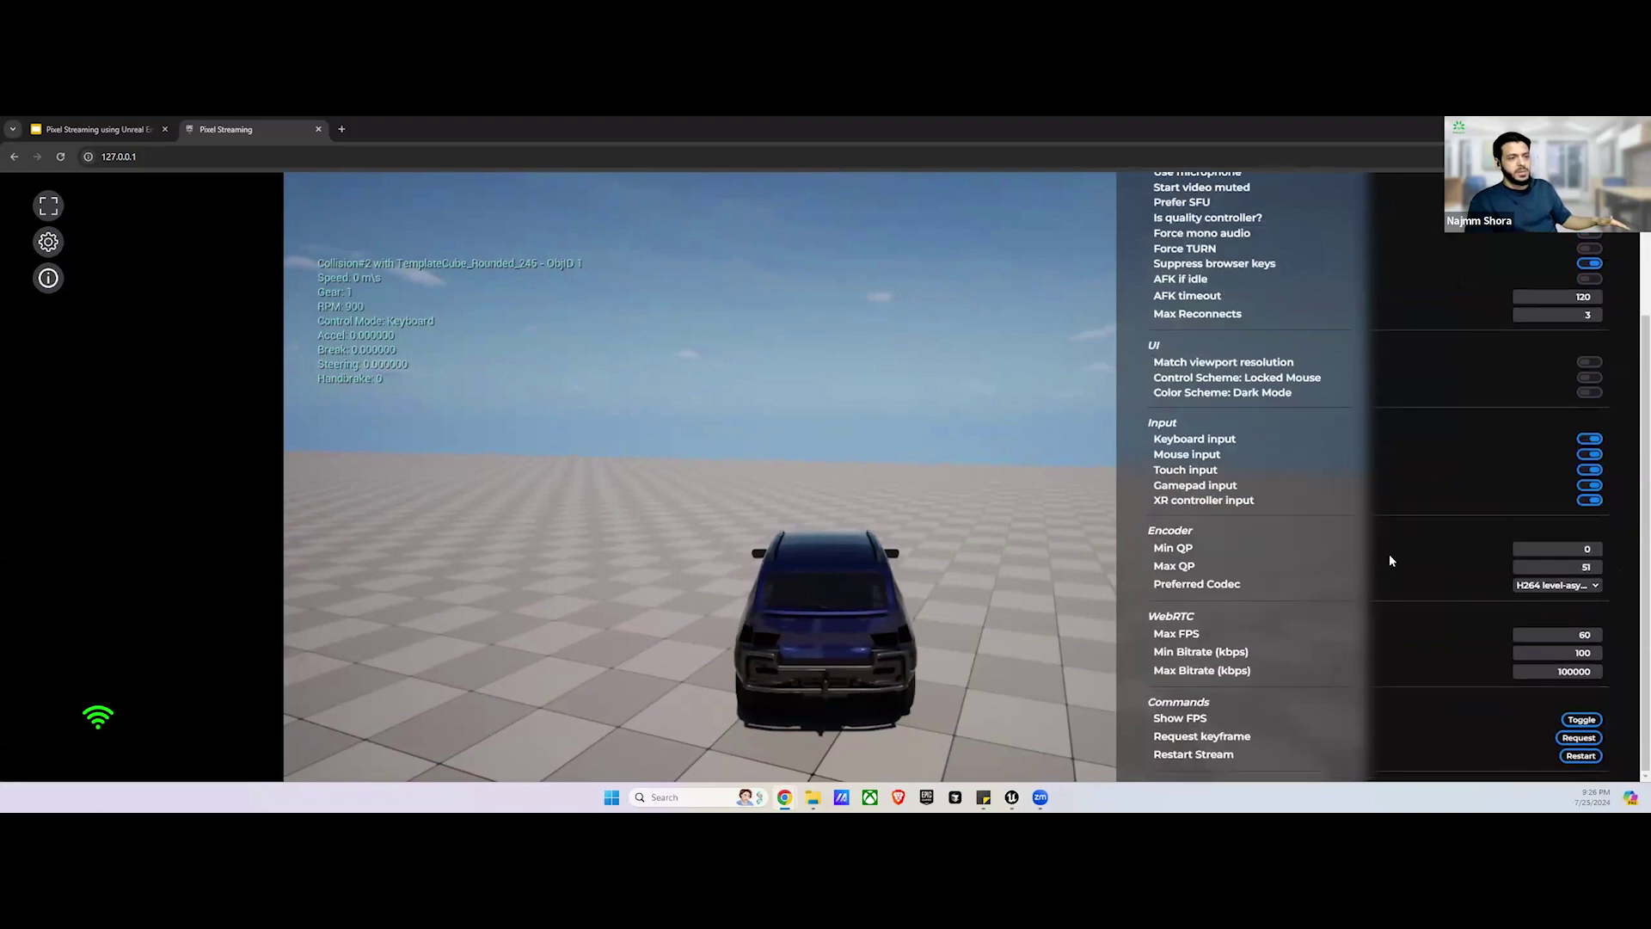
Step: Switch the stream's control scheme to Hovering Mouse and close the stream settings
scroll(1359, 605, up, 3)
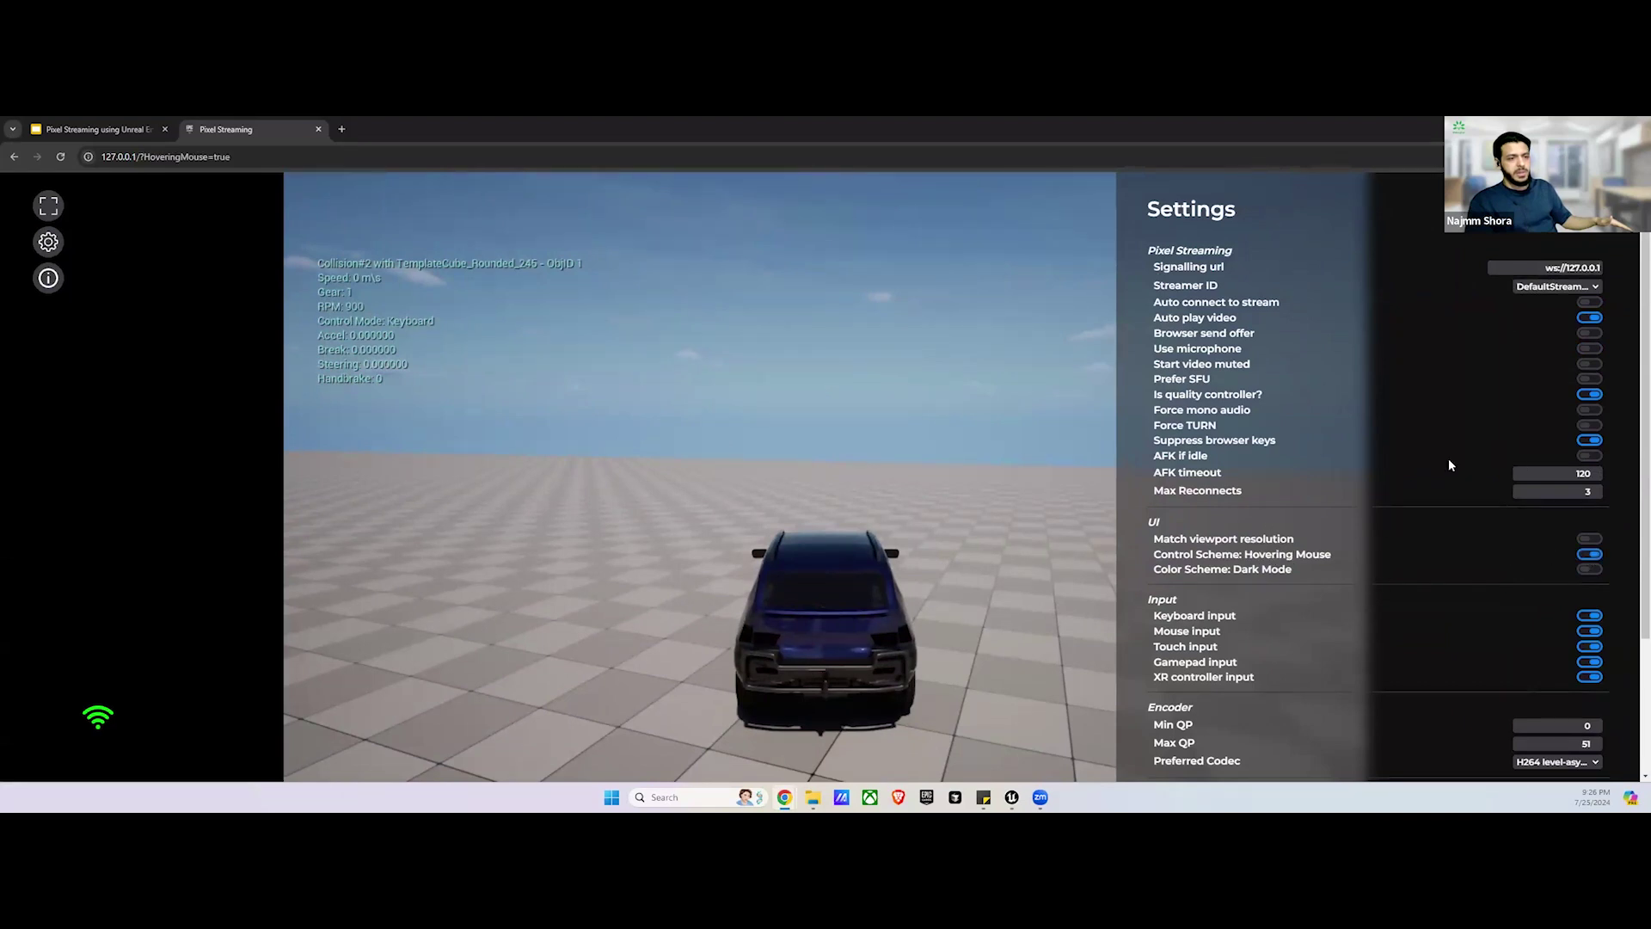
click(1598, 209)
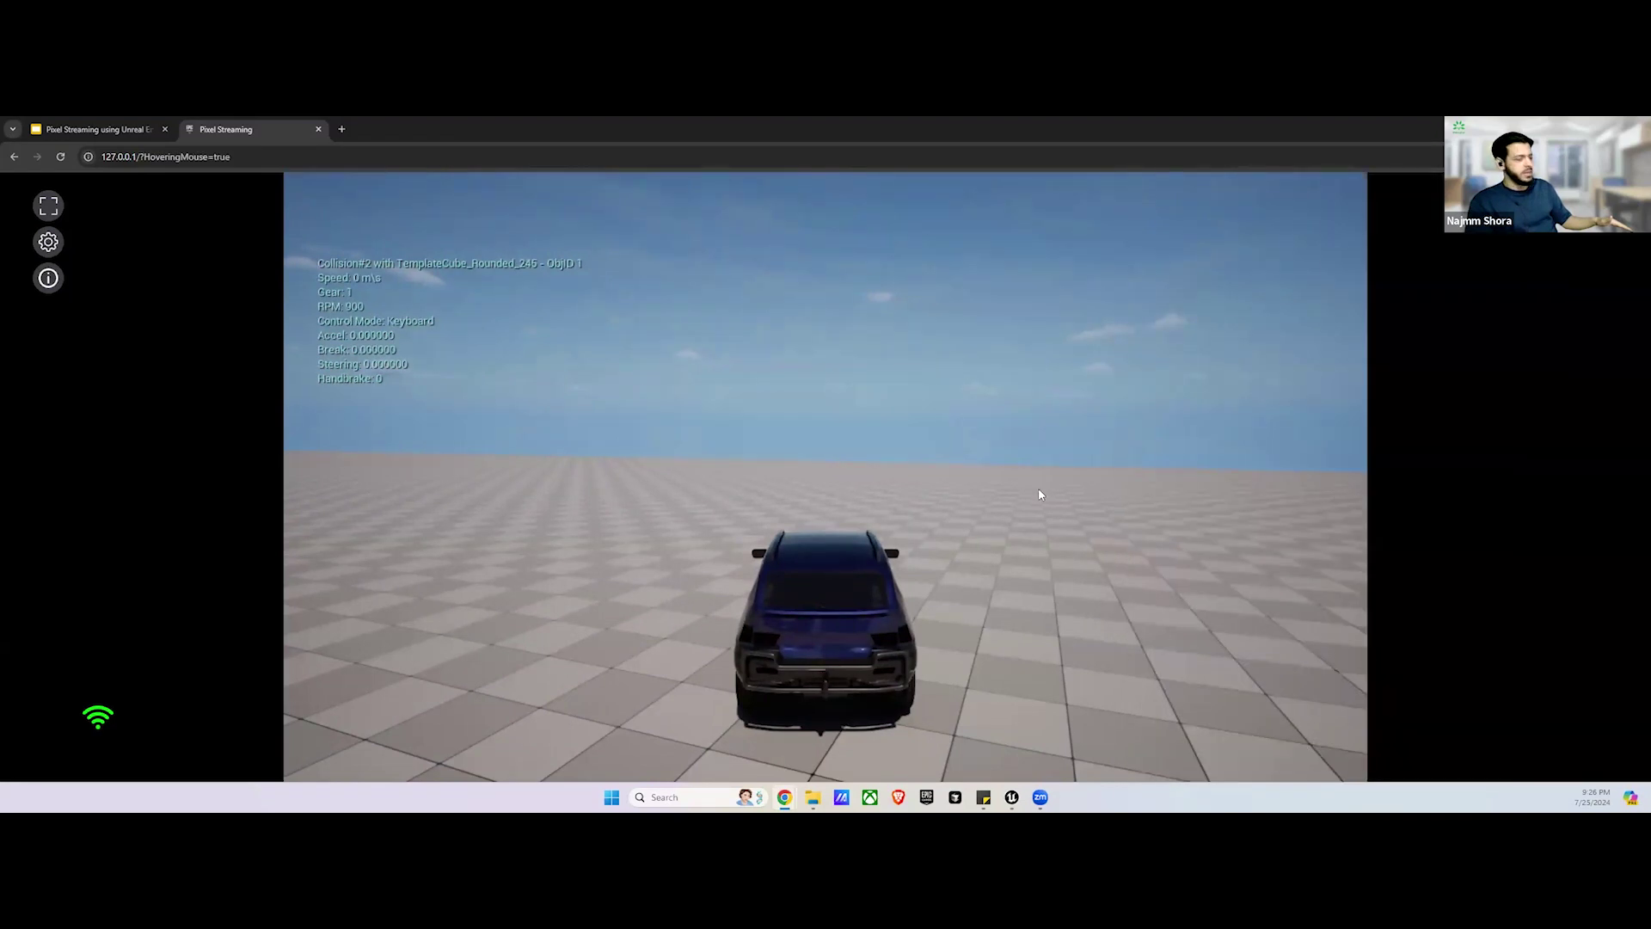
Step: In the simulation's weather settings, set snow and fog to 100%, apply the changes and close the panel
key(Escape)
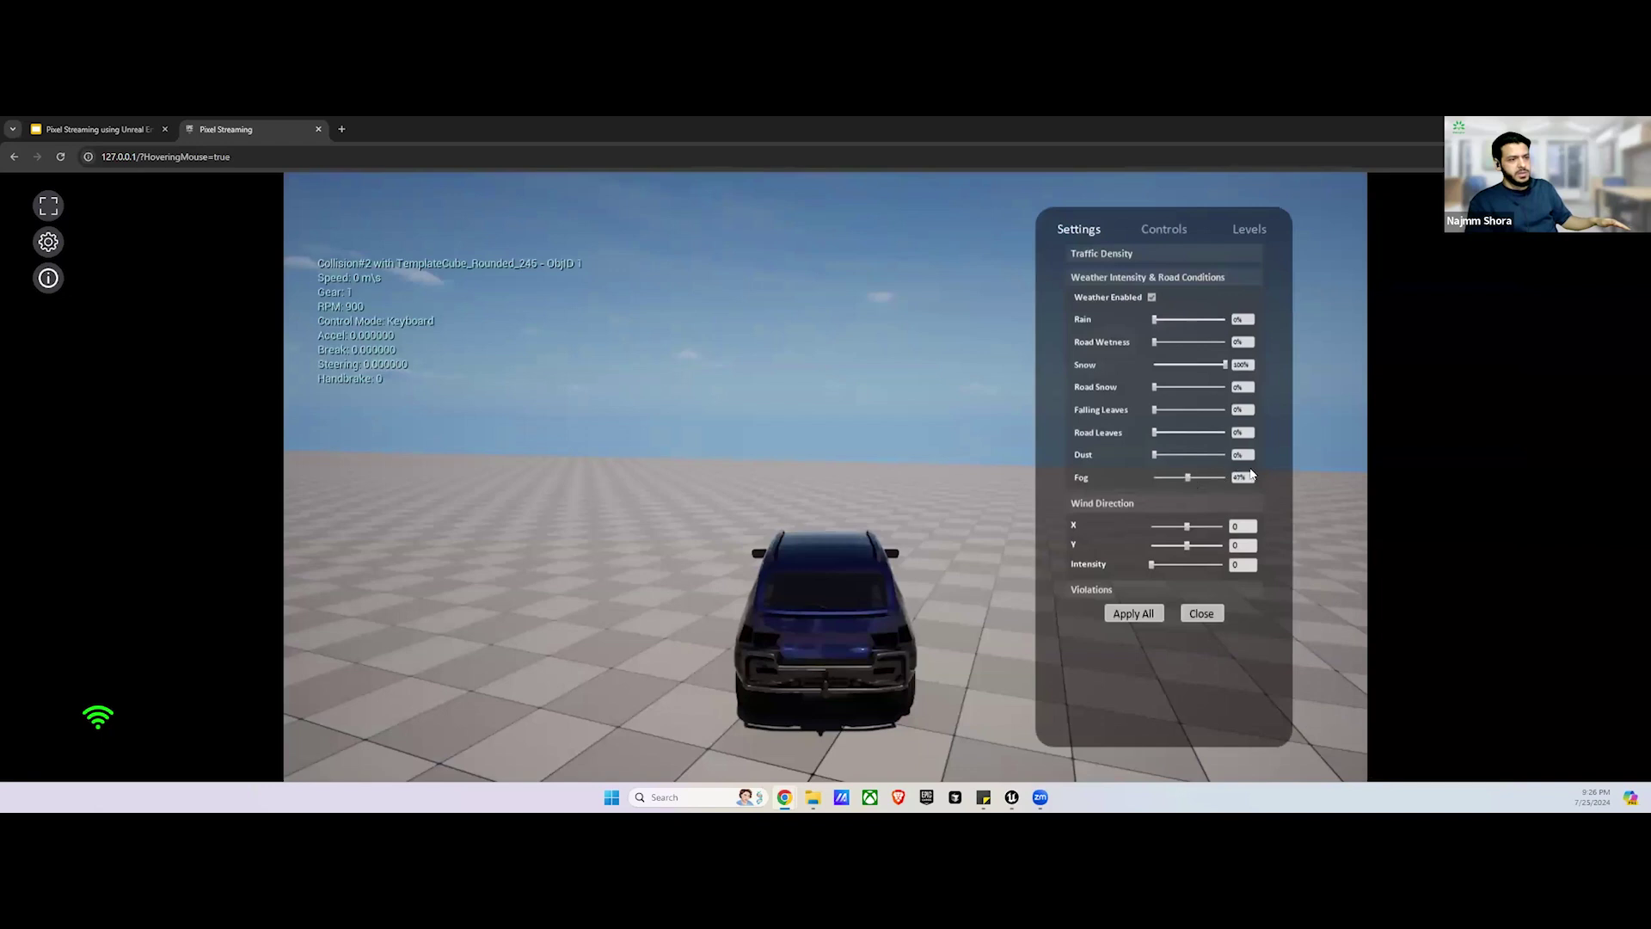
click(1134, 612)
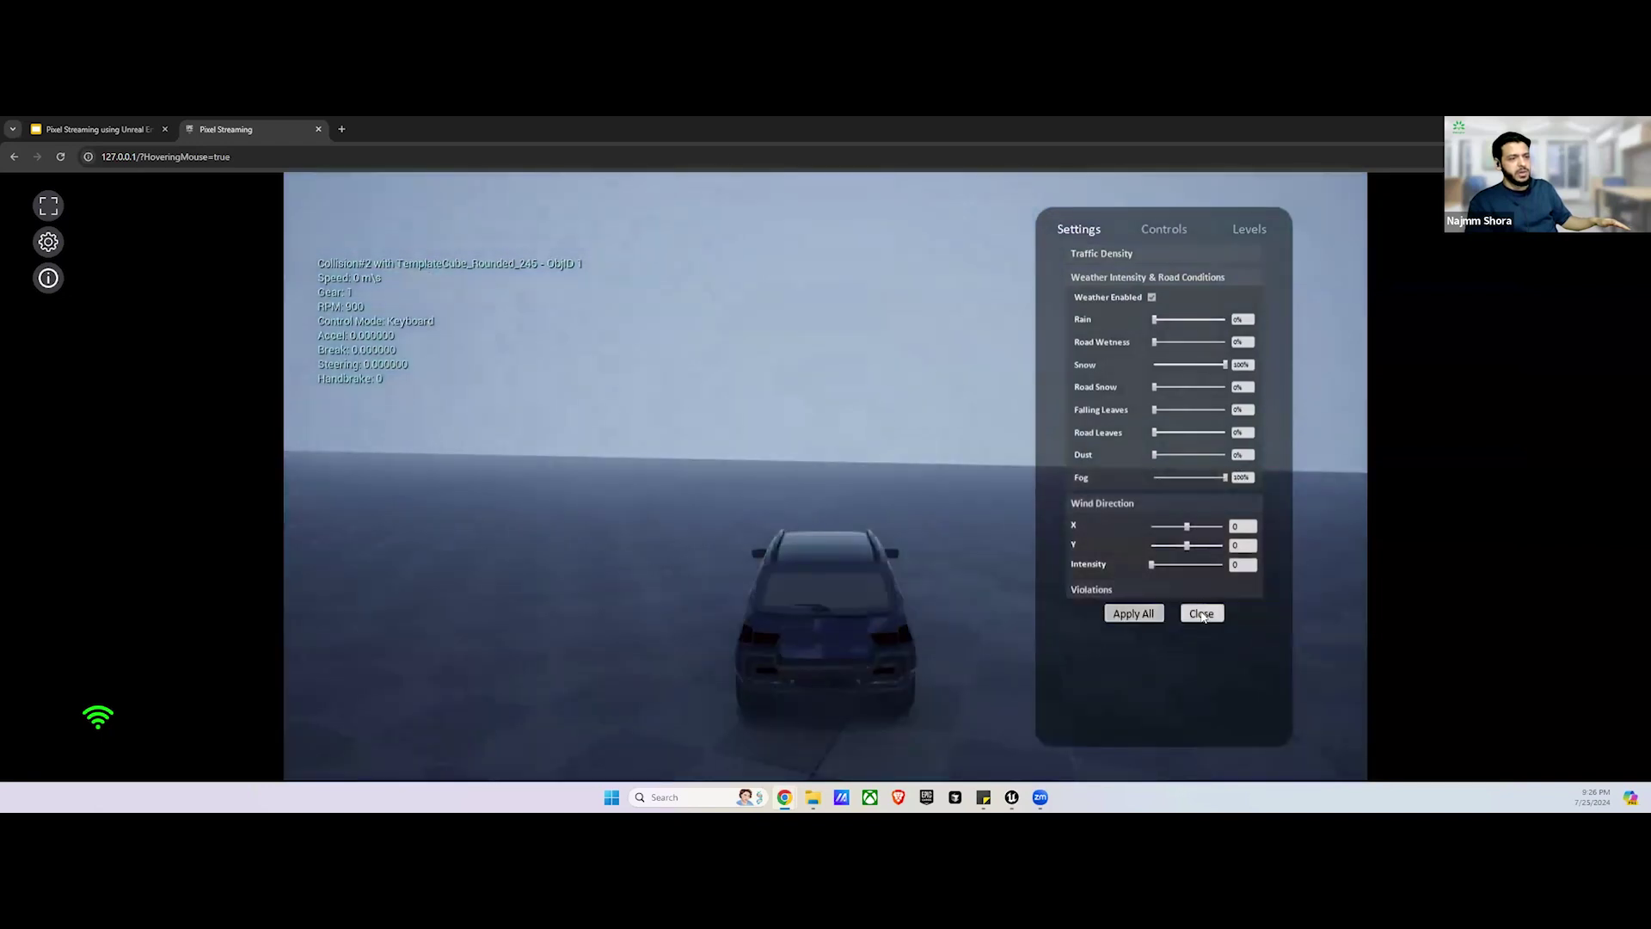
click(1201, 613)
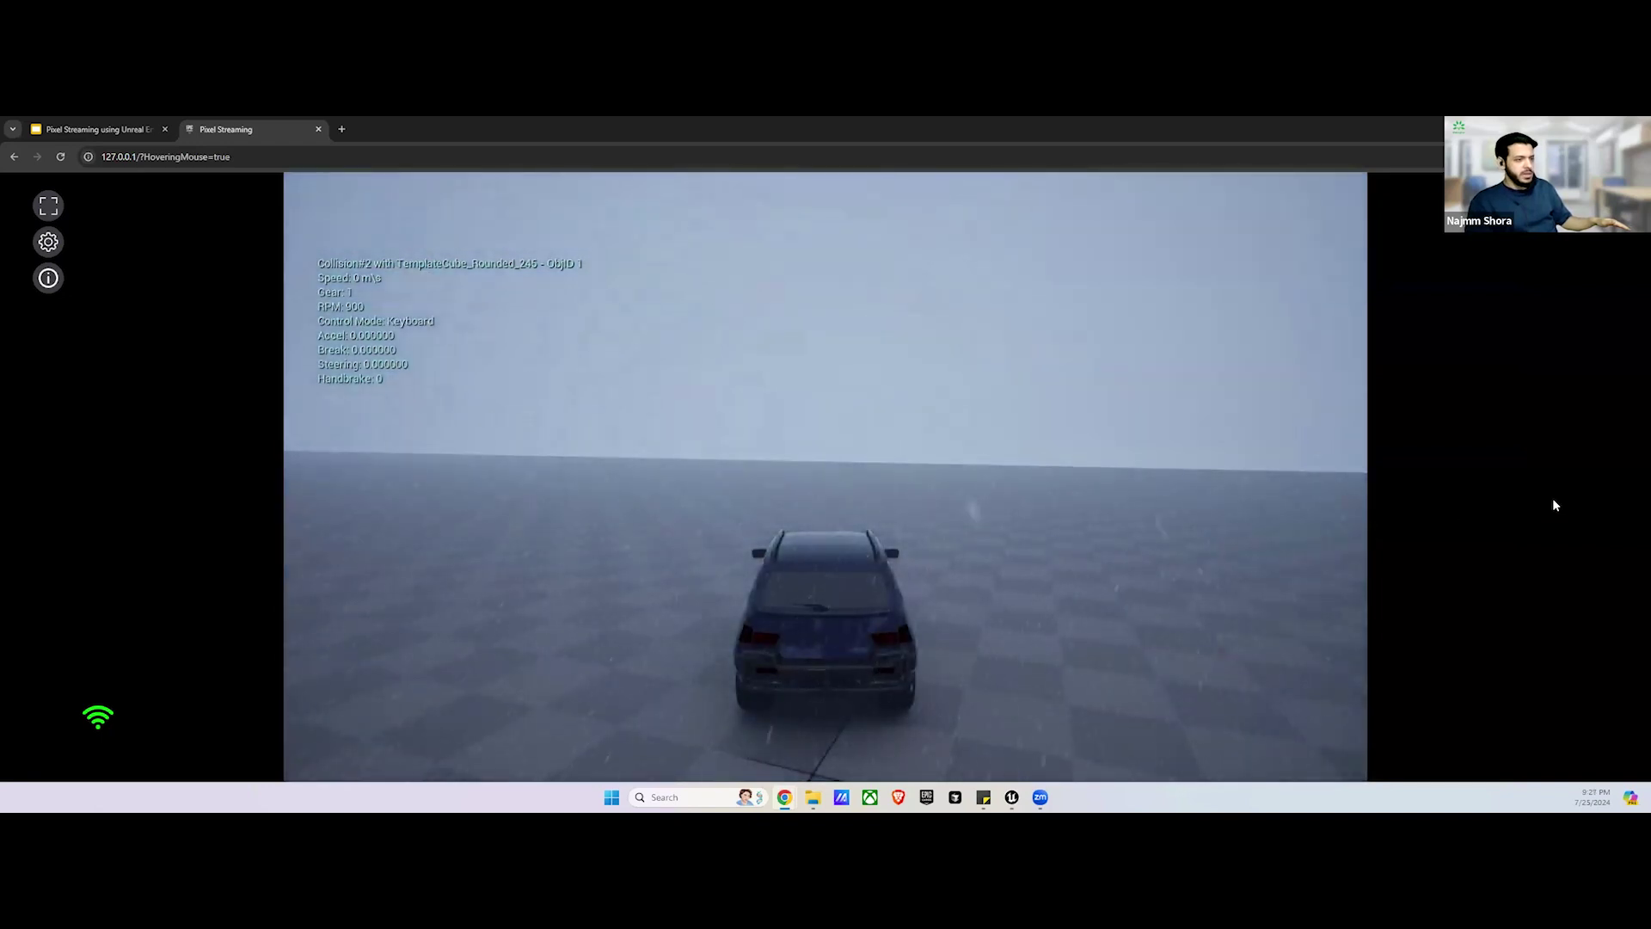
Step: Drive the car through the snow, steering left and right between the blocks towards the orange ball
key(w)
key(a)
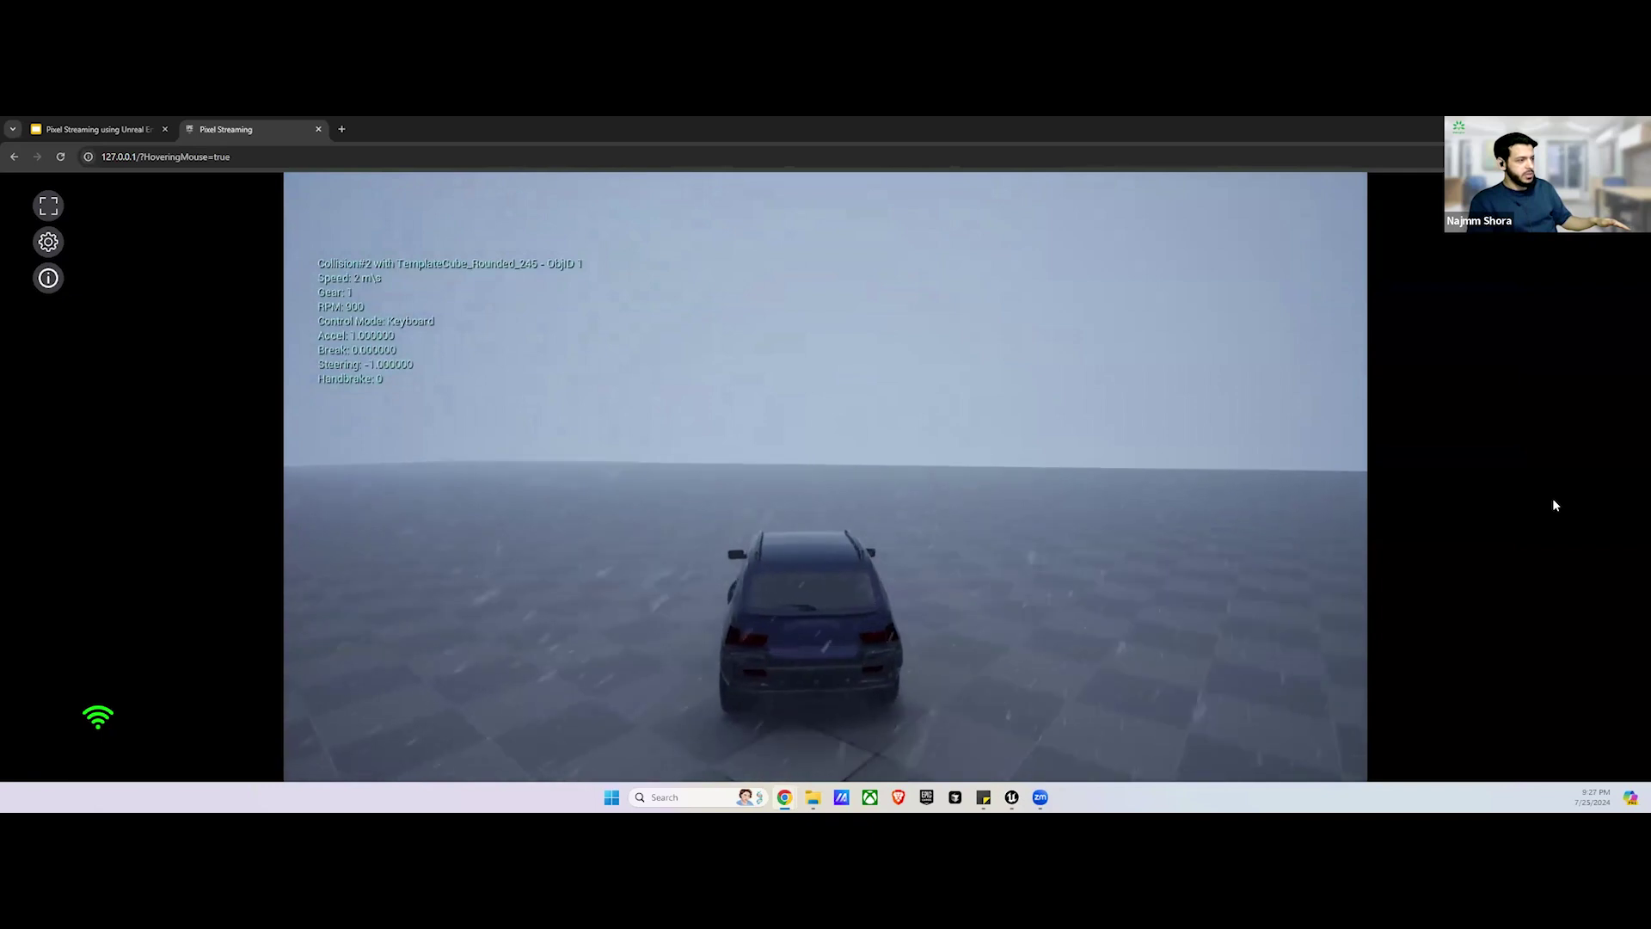
key(d)
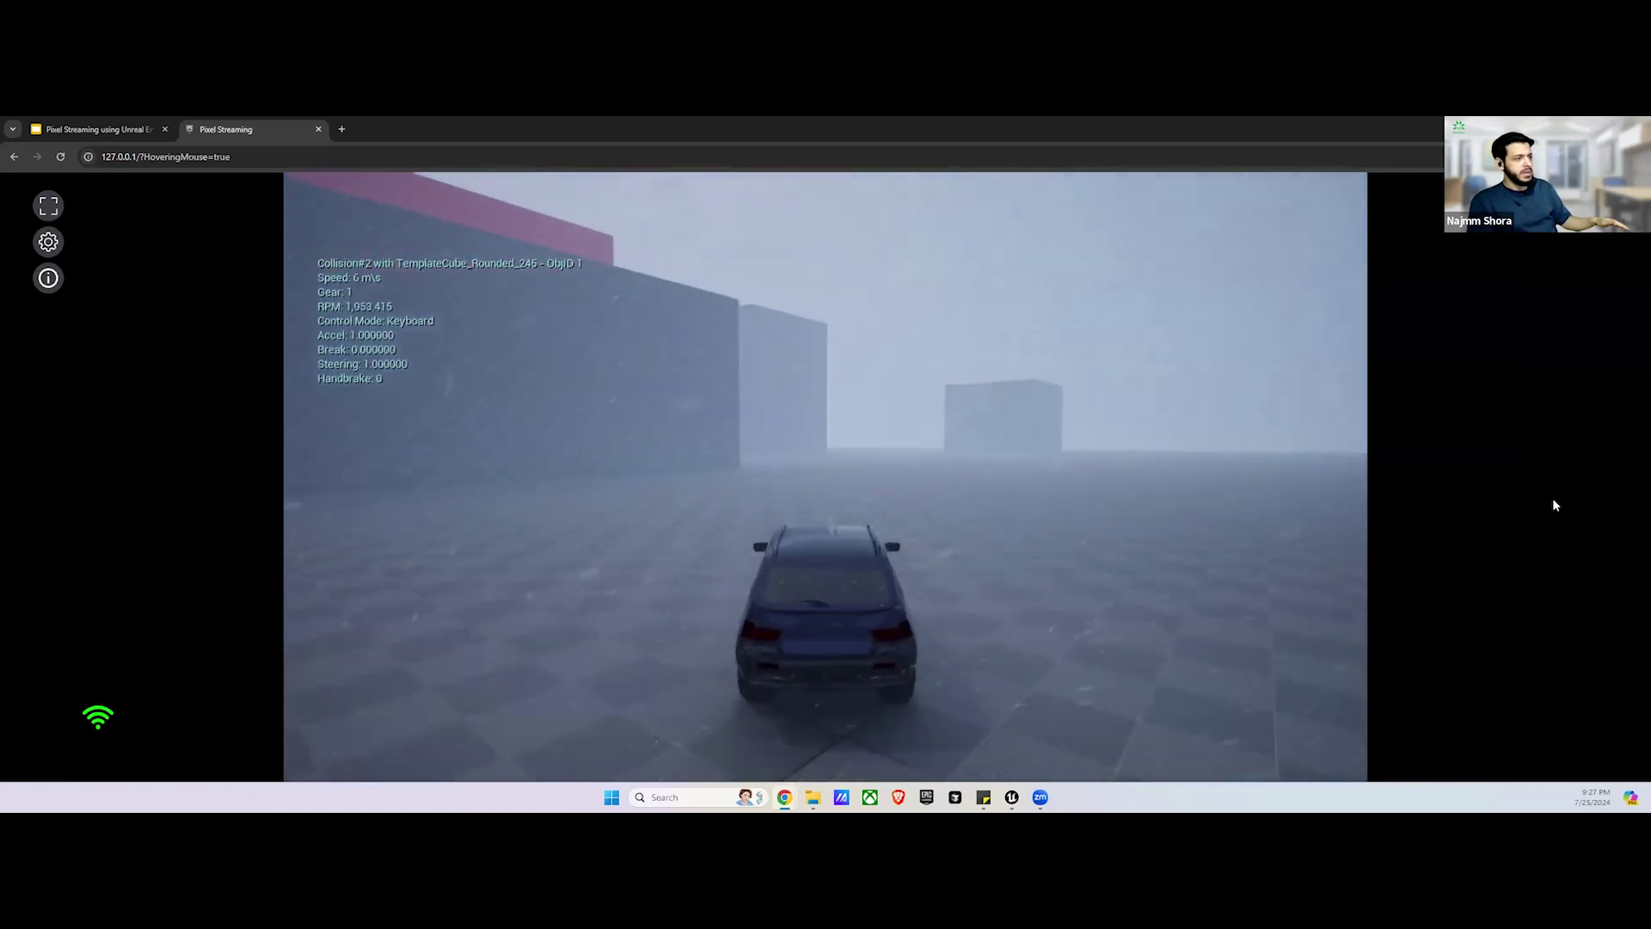
key(a)
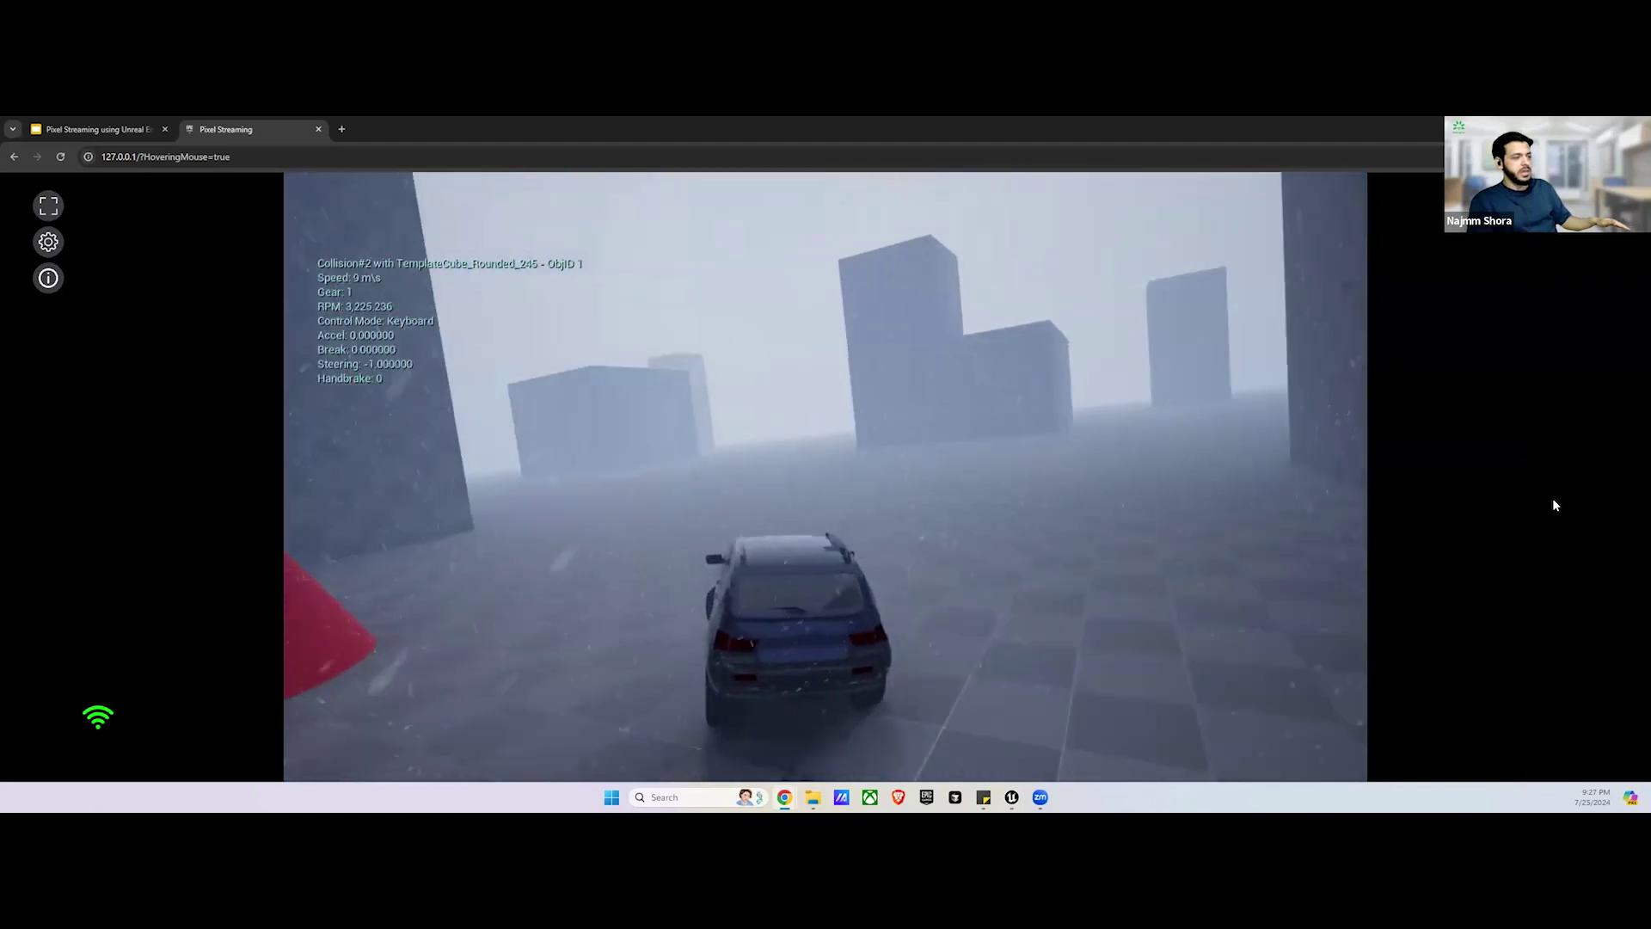
key(a)
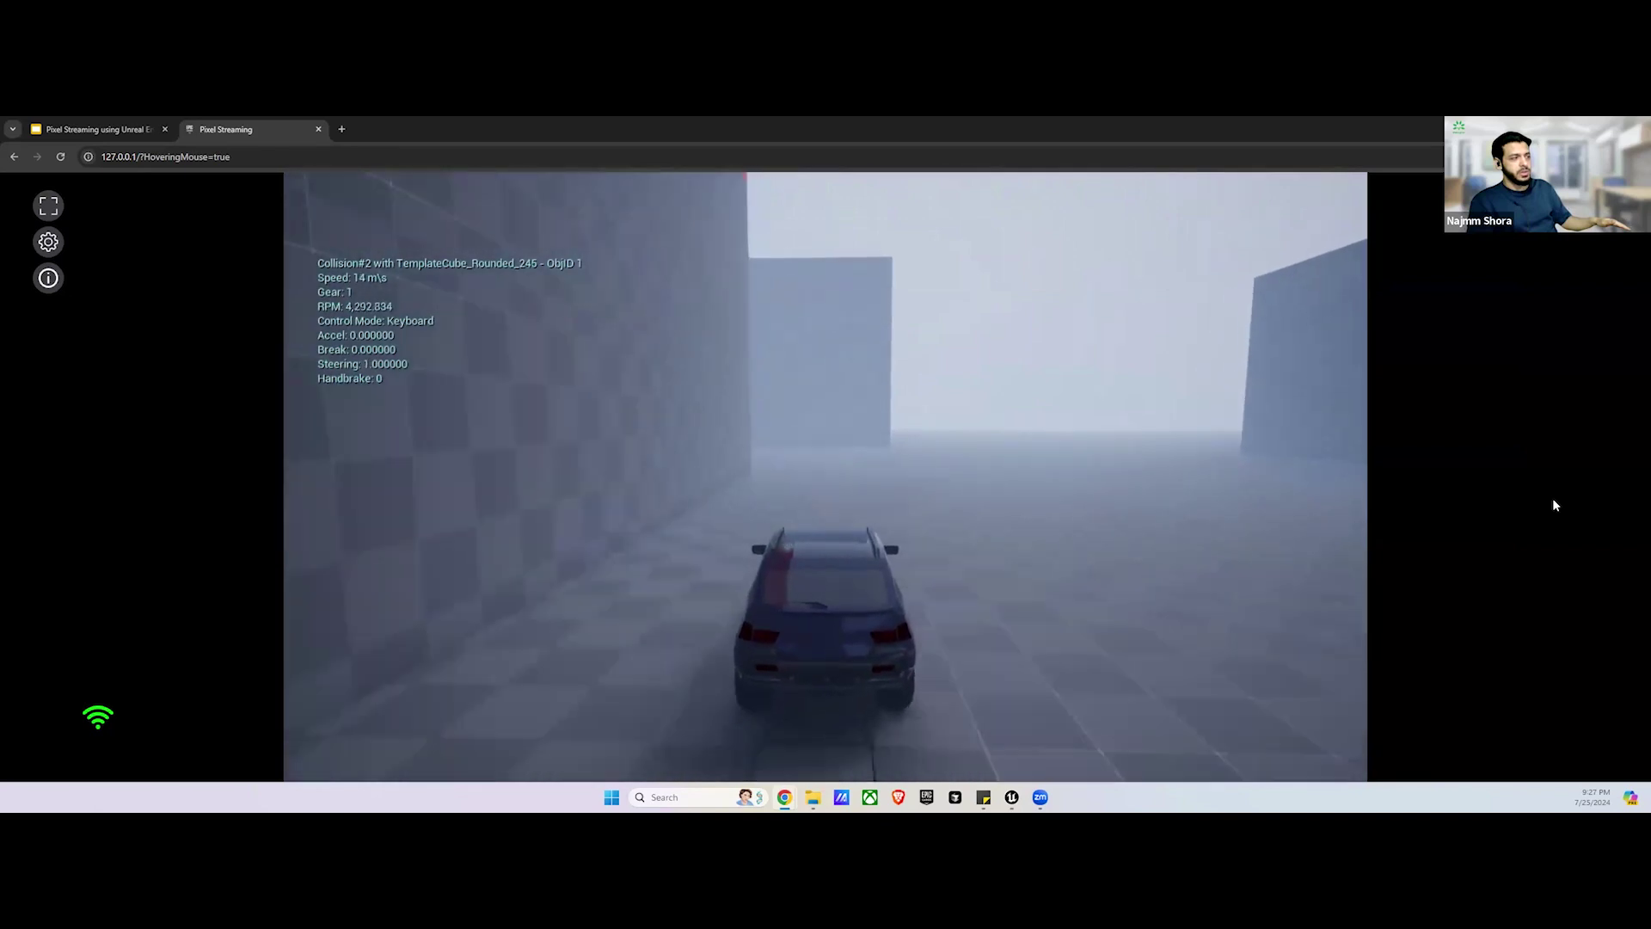
key(d)
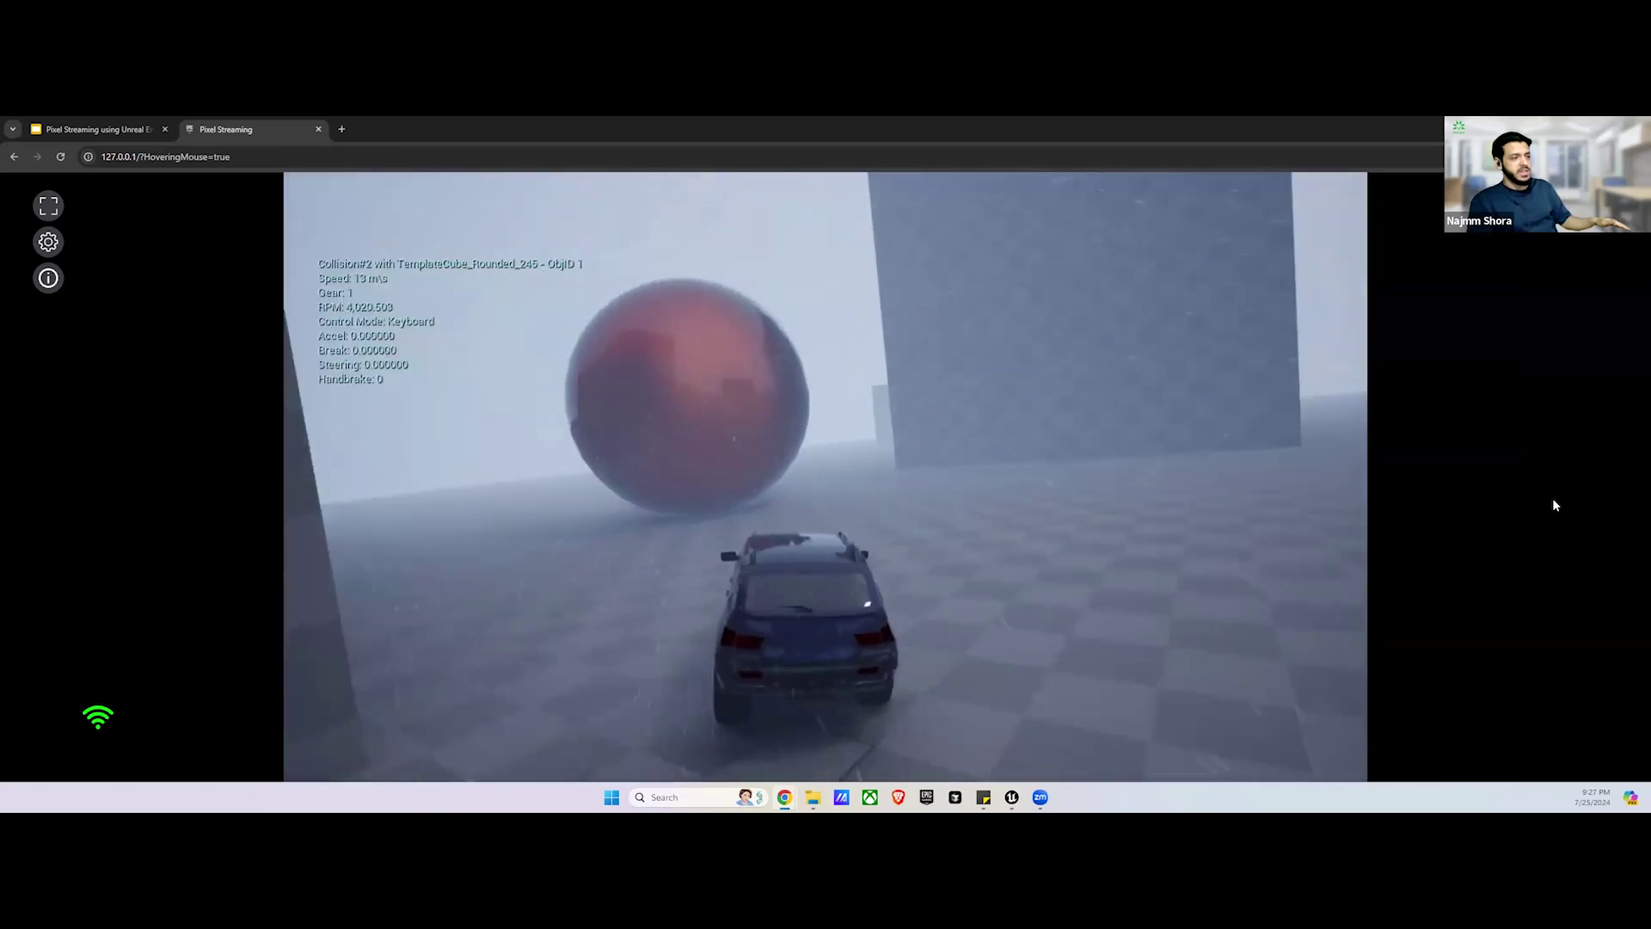
Step: Brake near the orange ball, steer the car right past it and drive on among the foggy blocks
key(s)
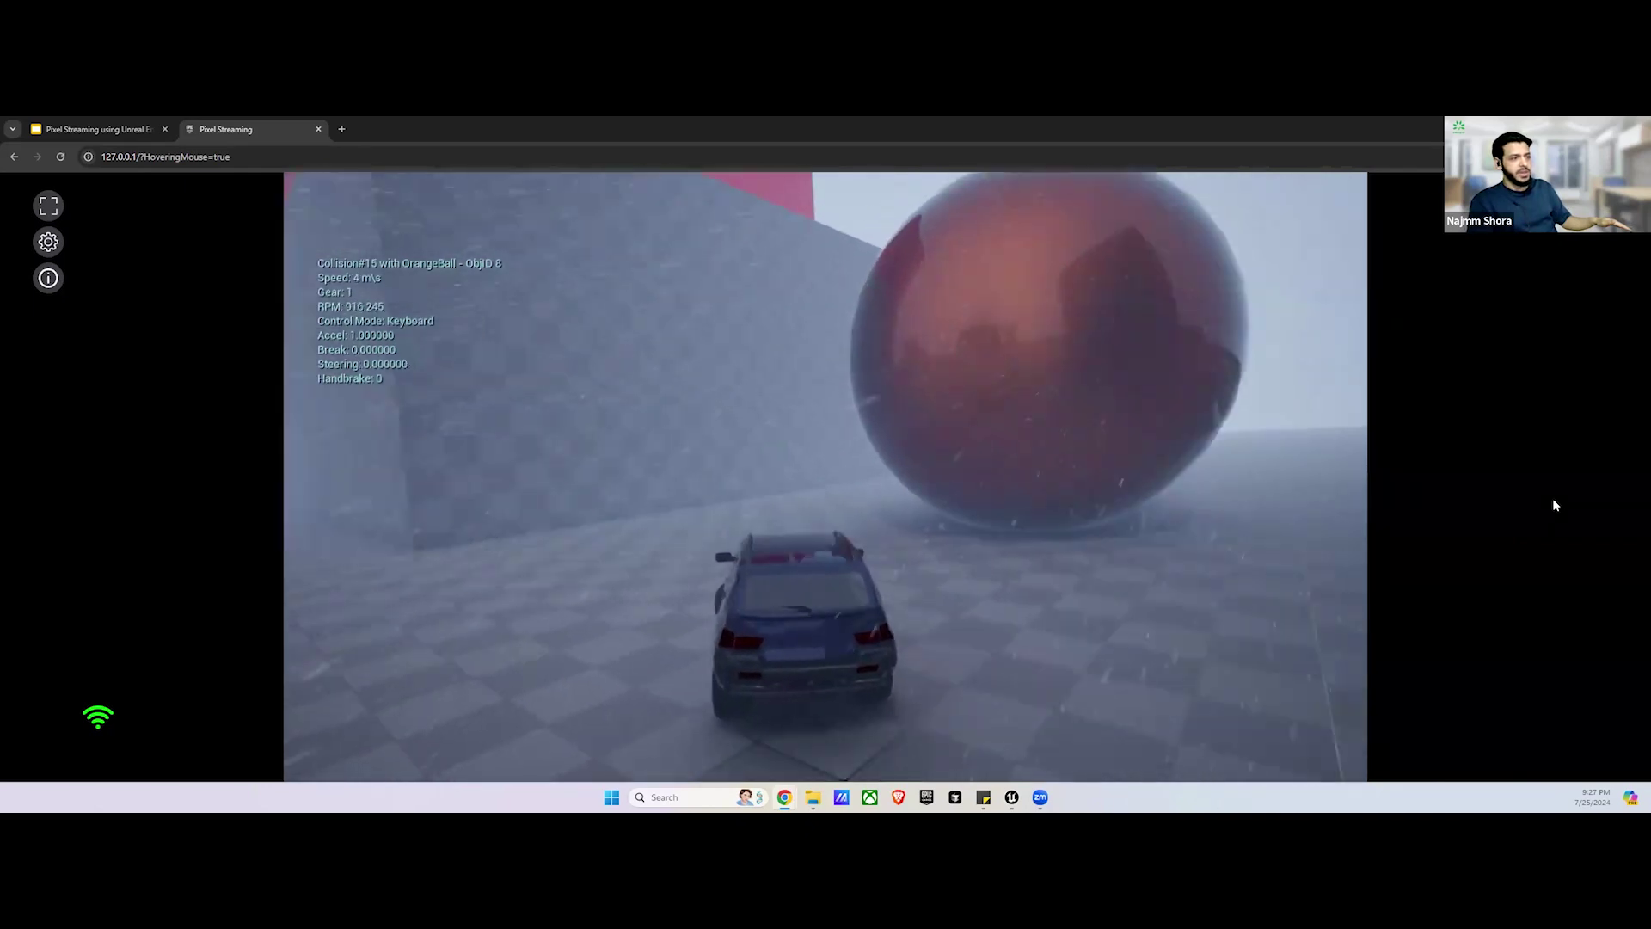
key(d)
key(s)
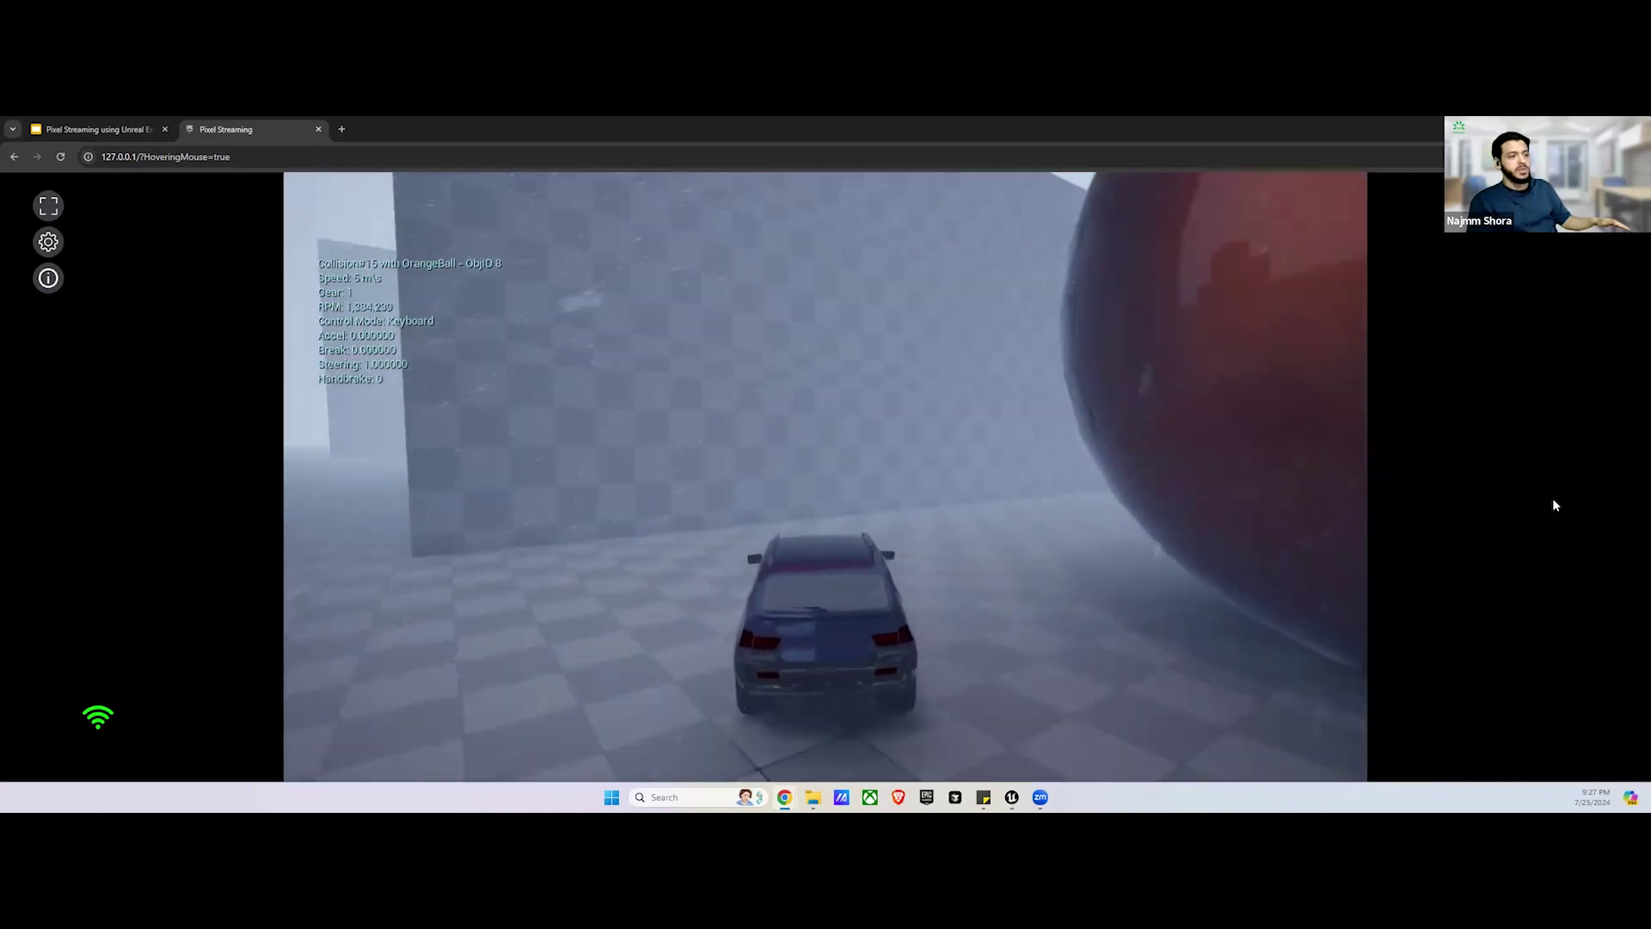
key(d)
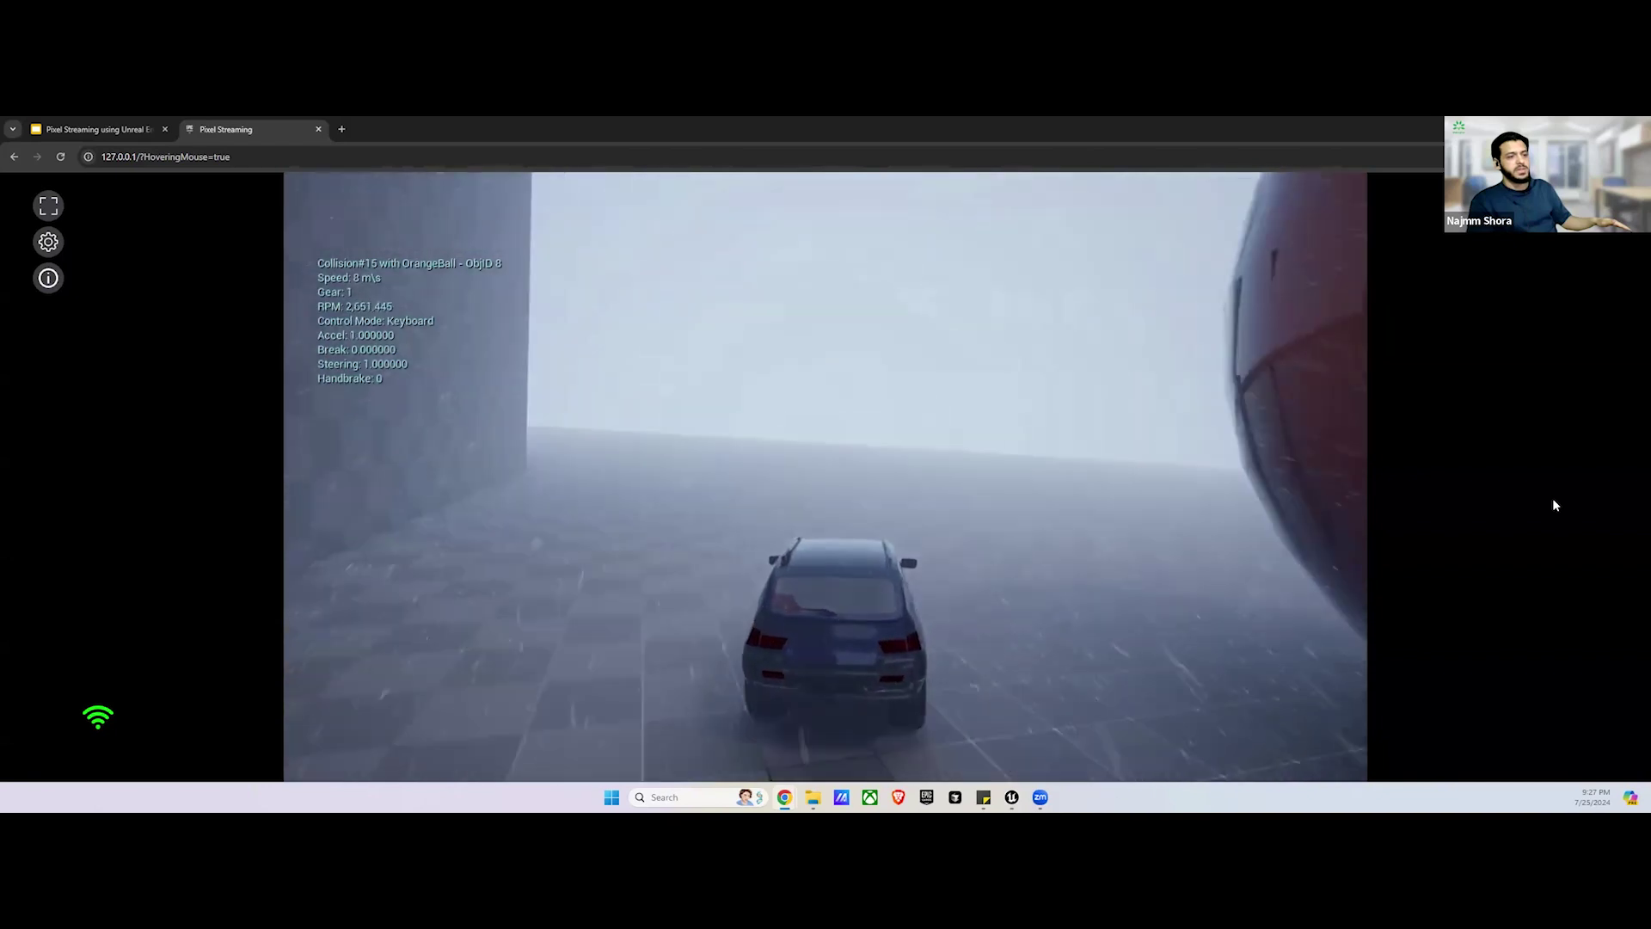
key(d)
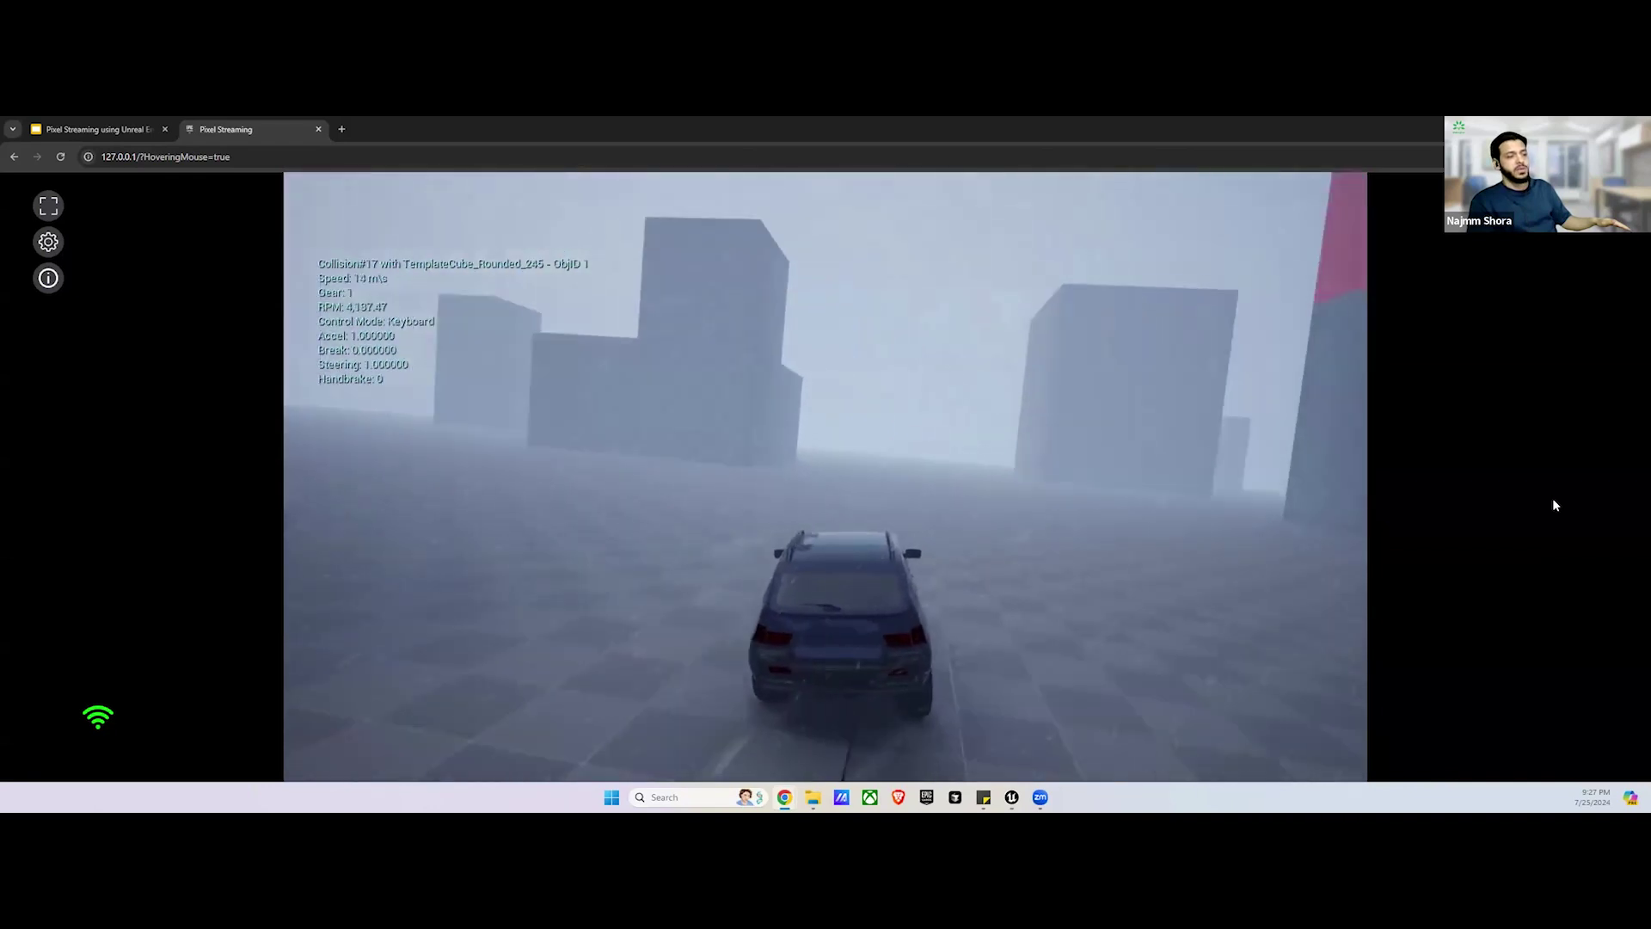
key(d)
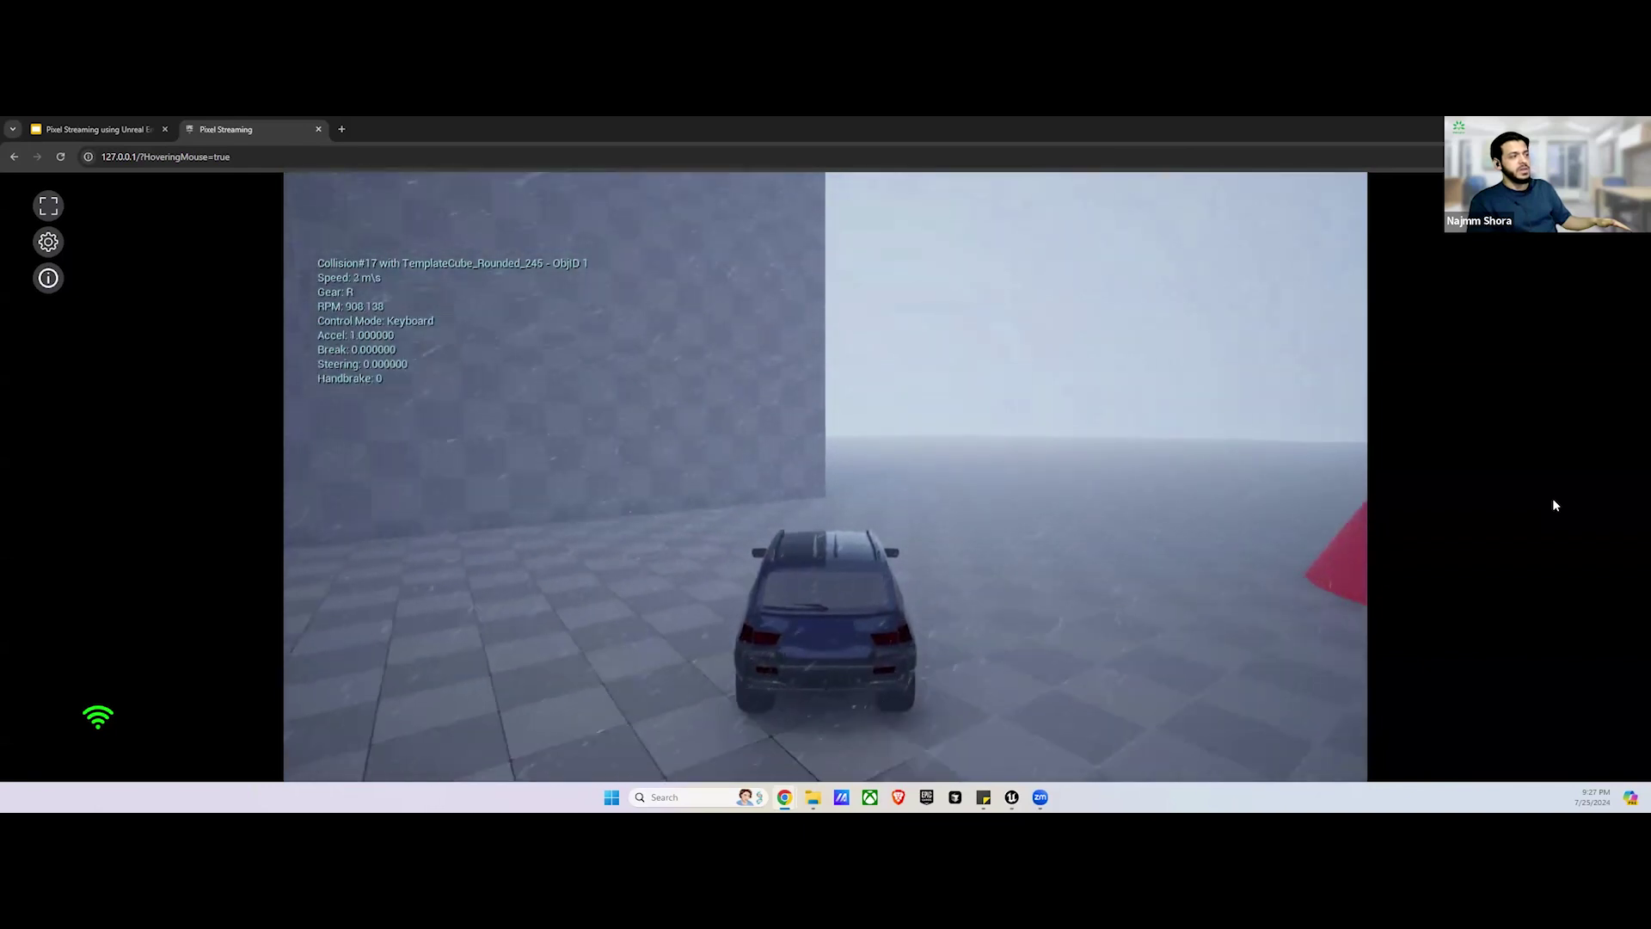
Step: Drive the car along the red-topped block, steer left up to the orange ball and bring it to a stop
key(Left)
key(Up)
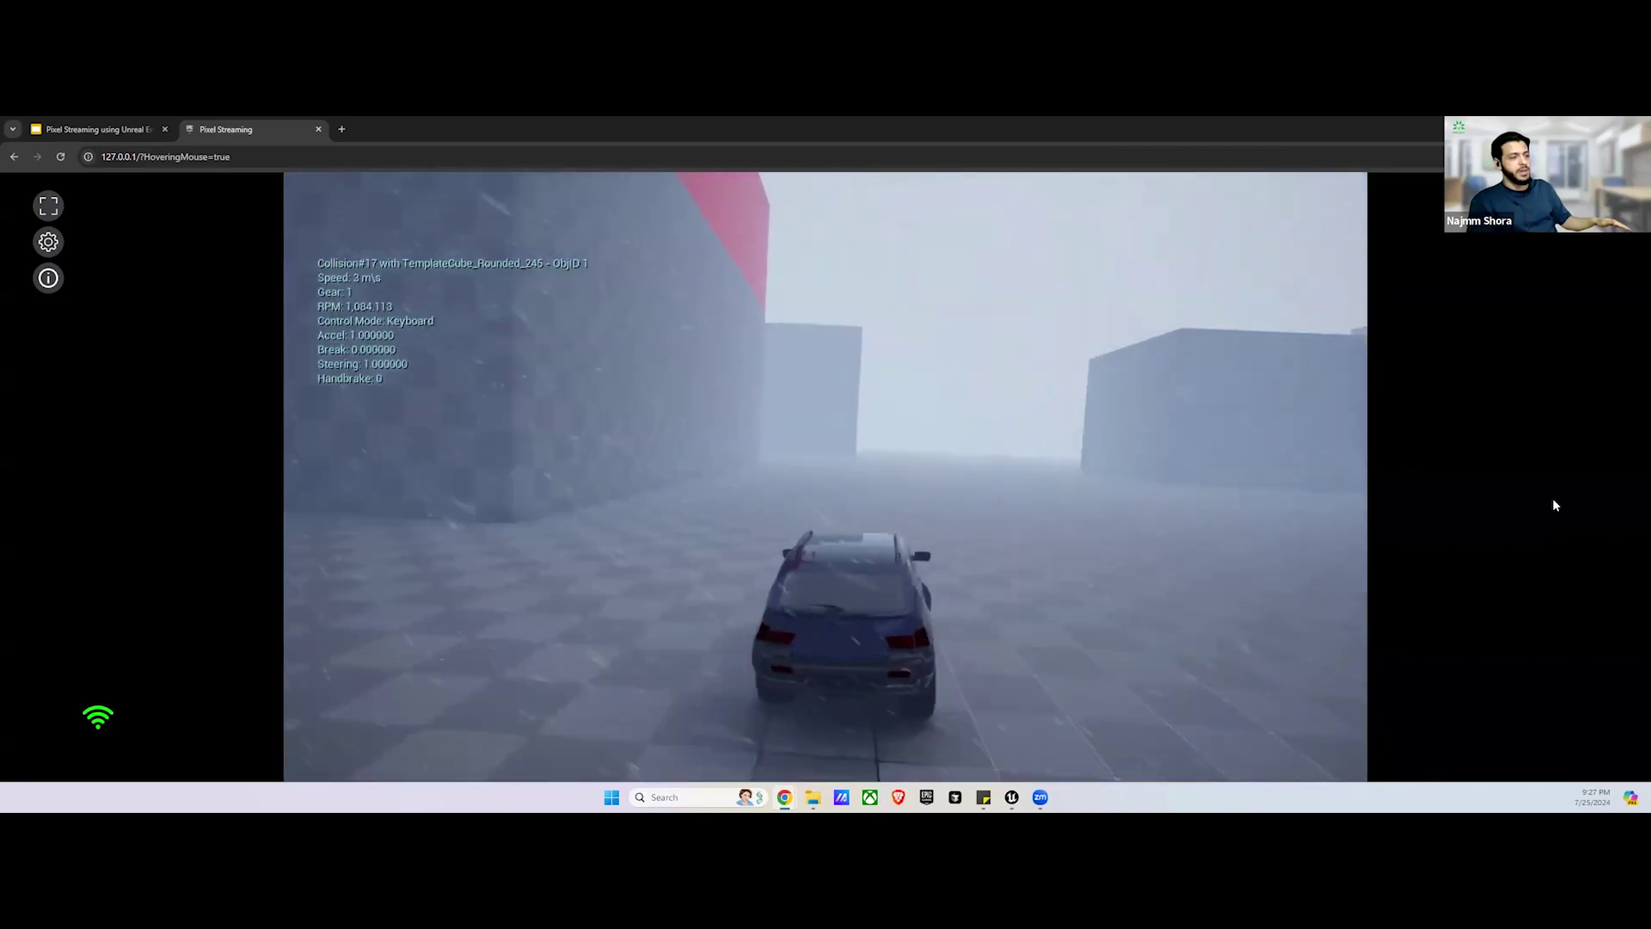
key(Left)
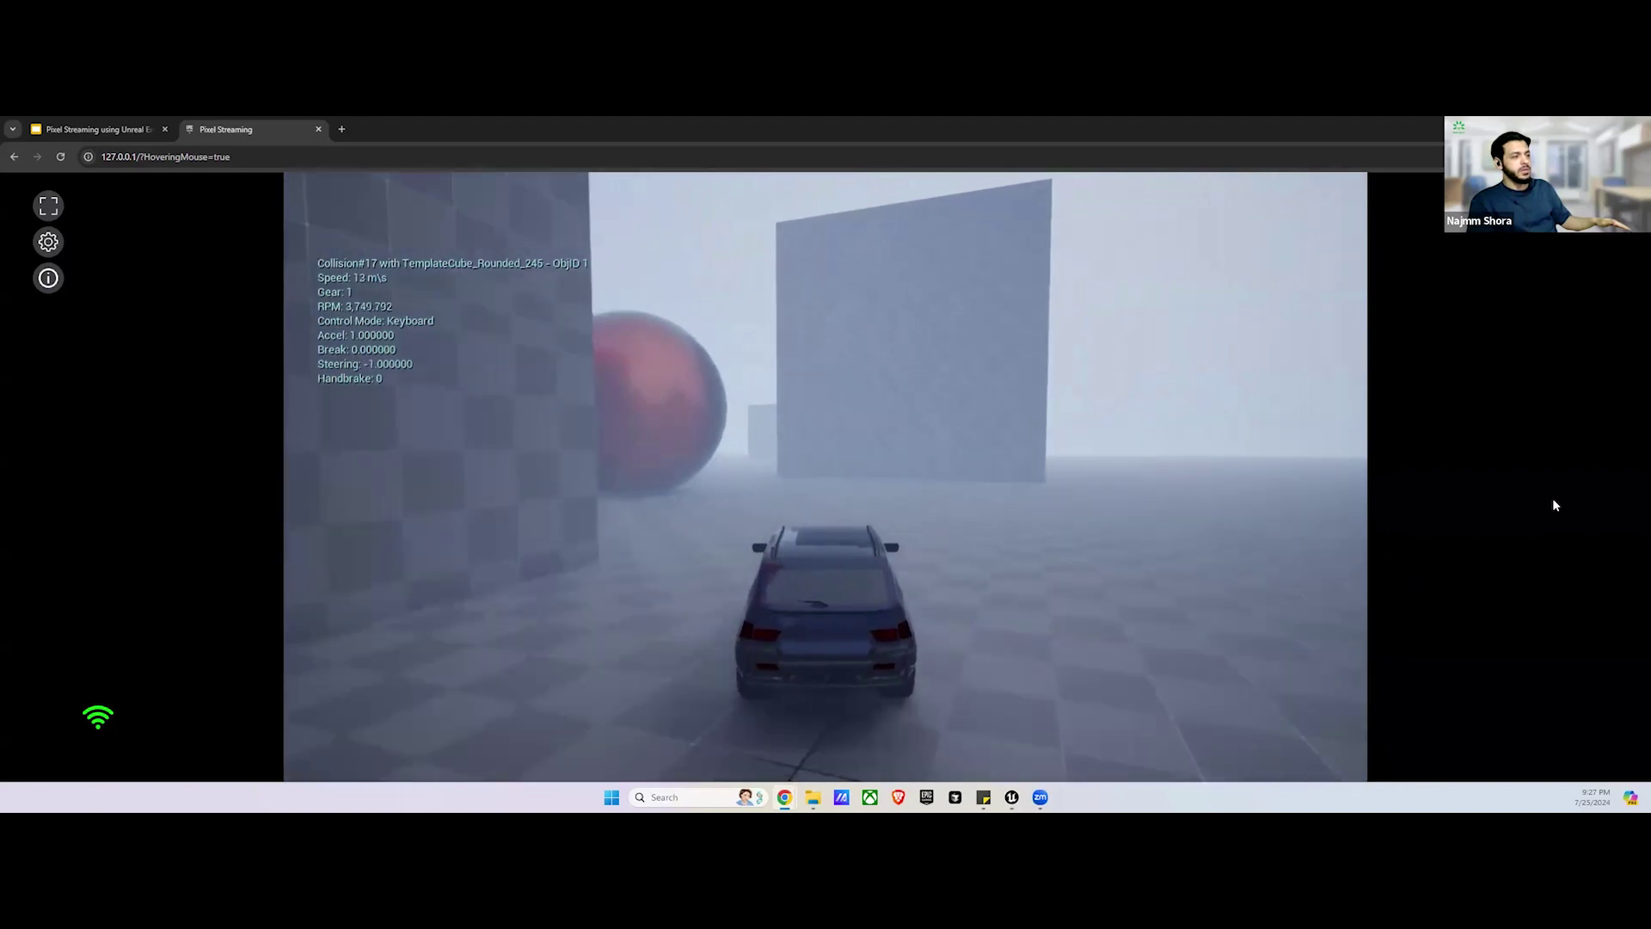
key(Down)
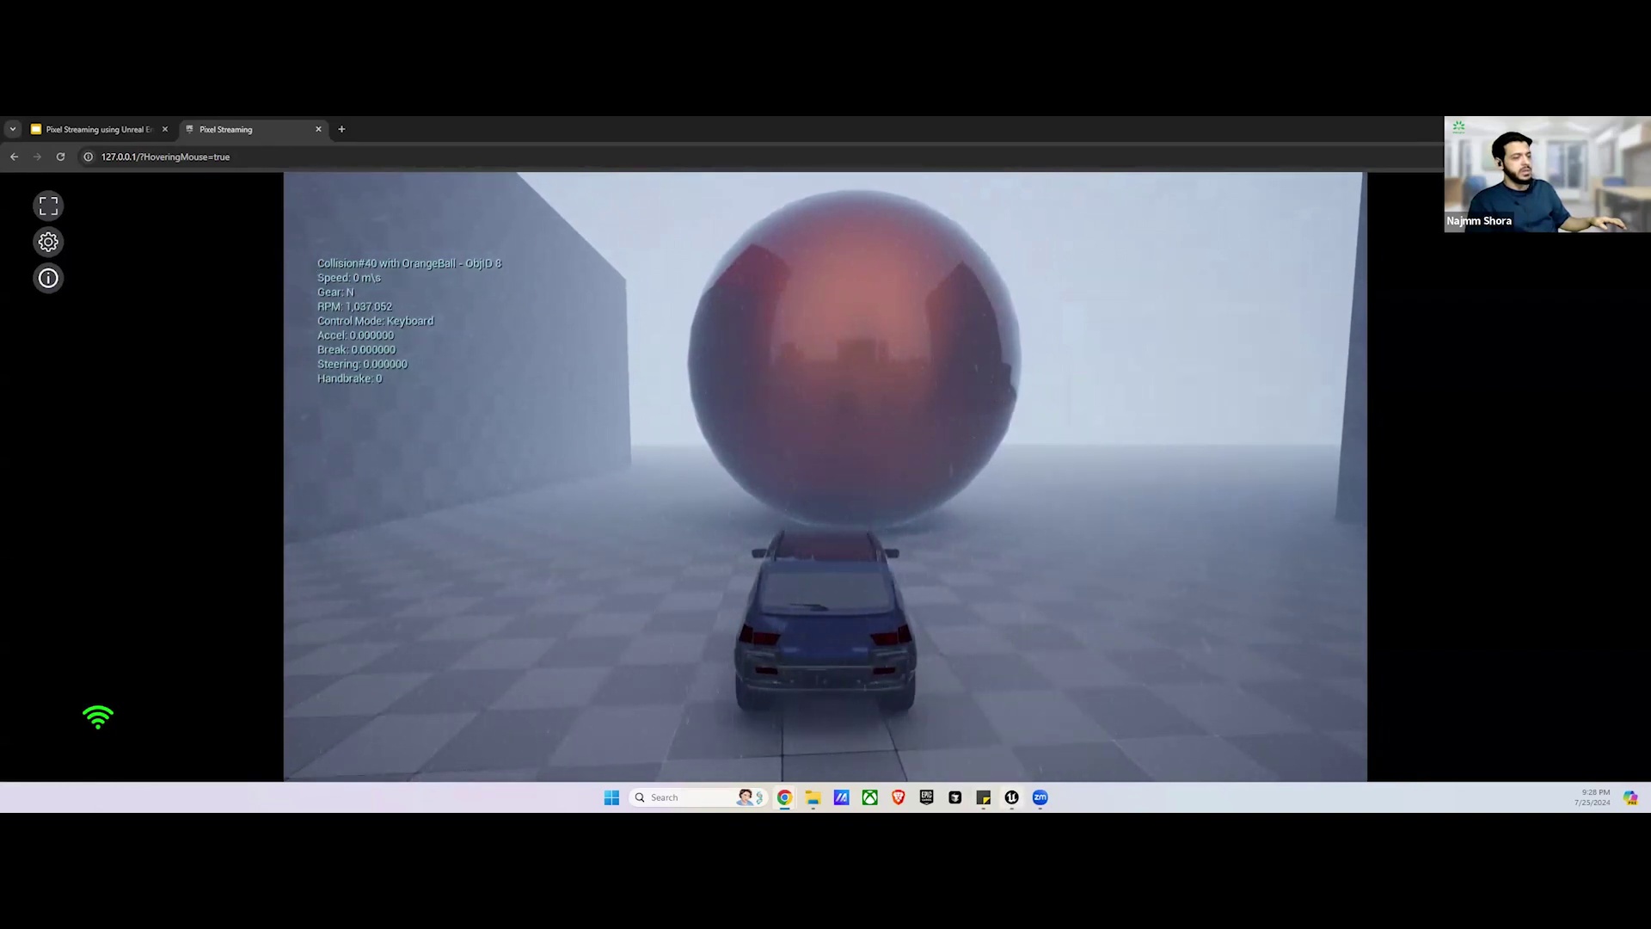
Step: Switch to the Unreal Editor and stop Pixel Streaming for the Blocks level
click(1031, 747)
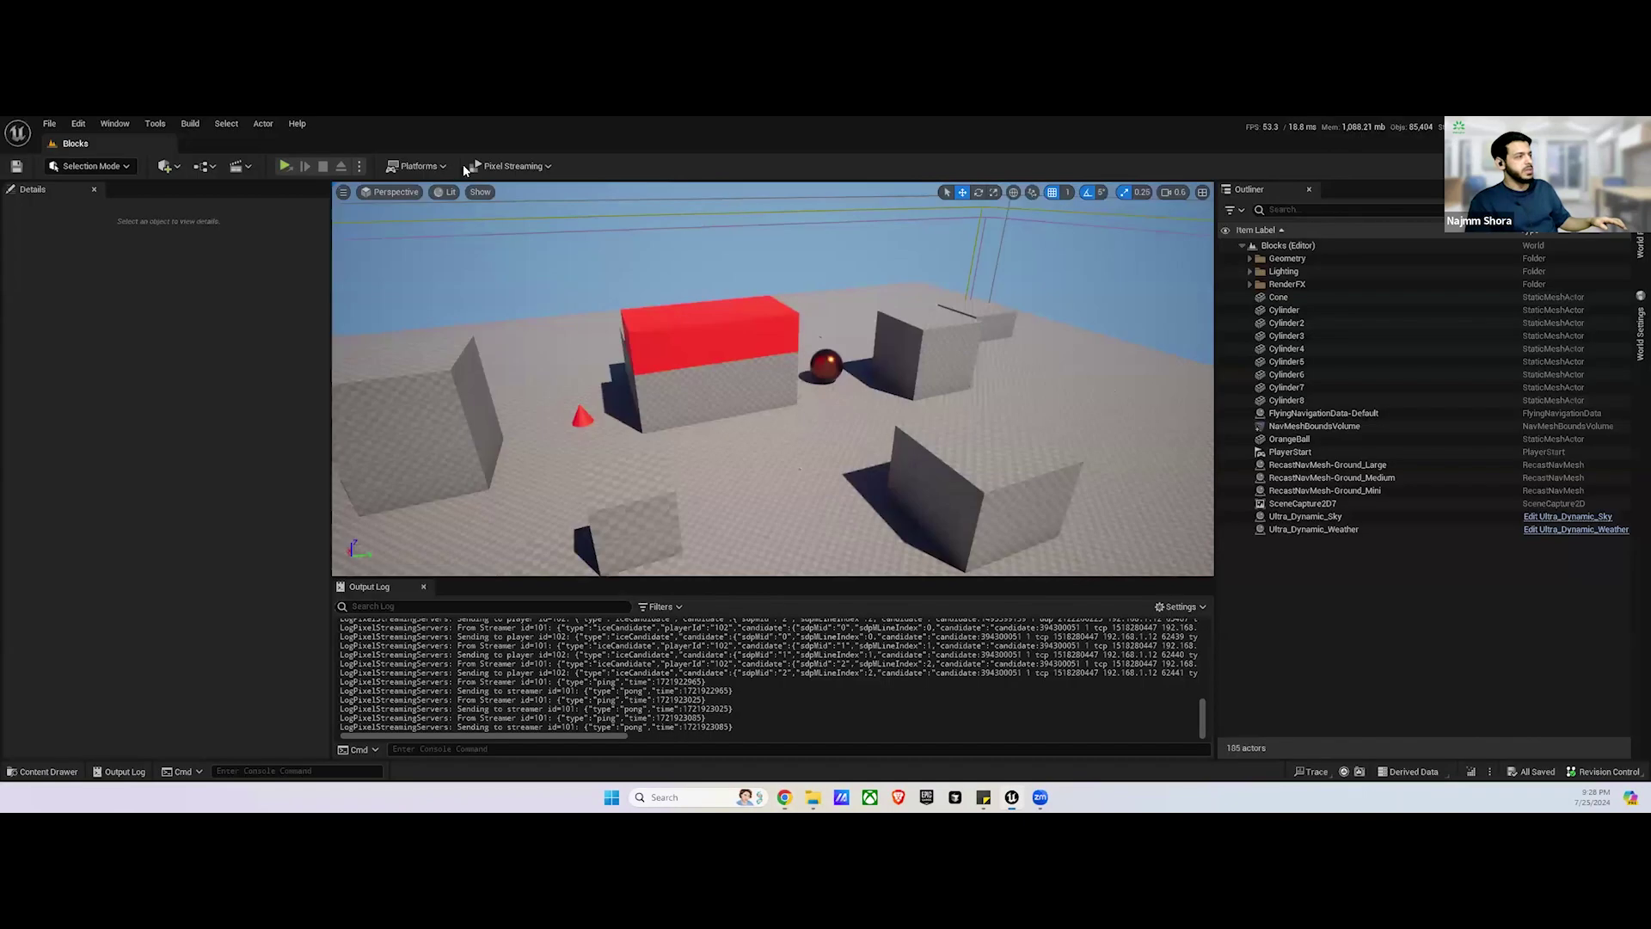
click(542, 166)
click(555, 230)
Step: Return to Chrome, close the Pixel Streaming tab and resume the slideshow at the Typical Use Cases slide
mouse_move(784, 797)
click(729, 741)
click(321, 127)
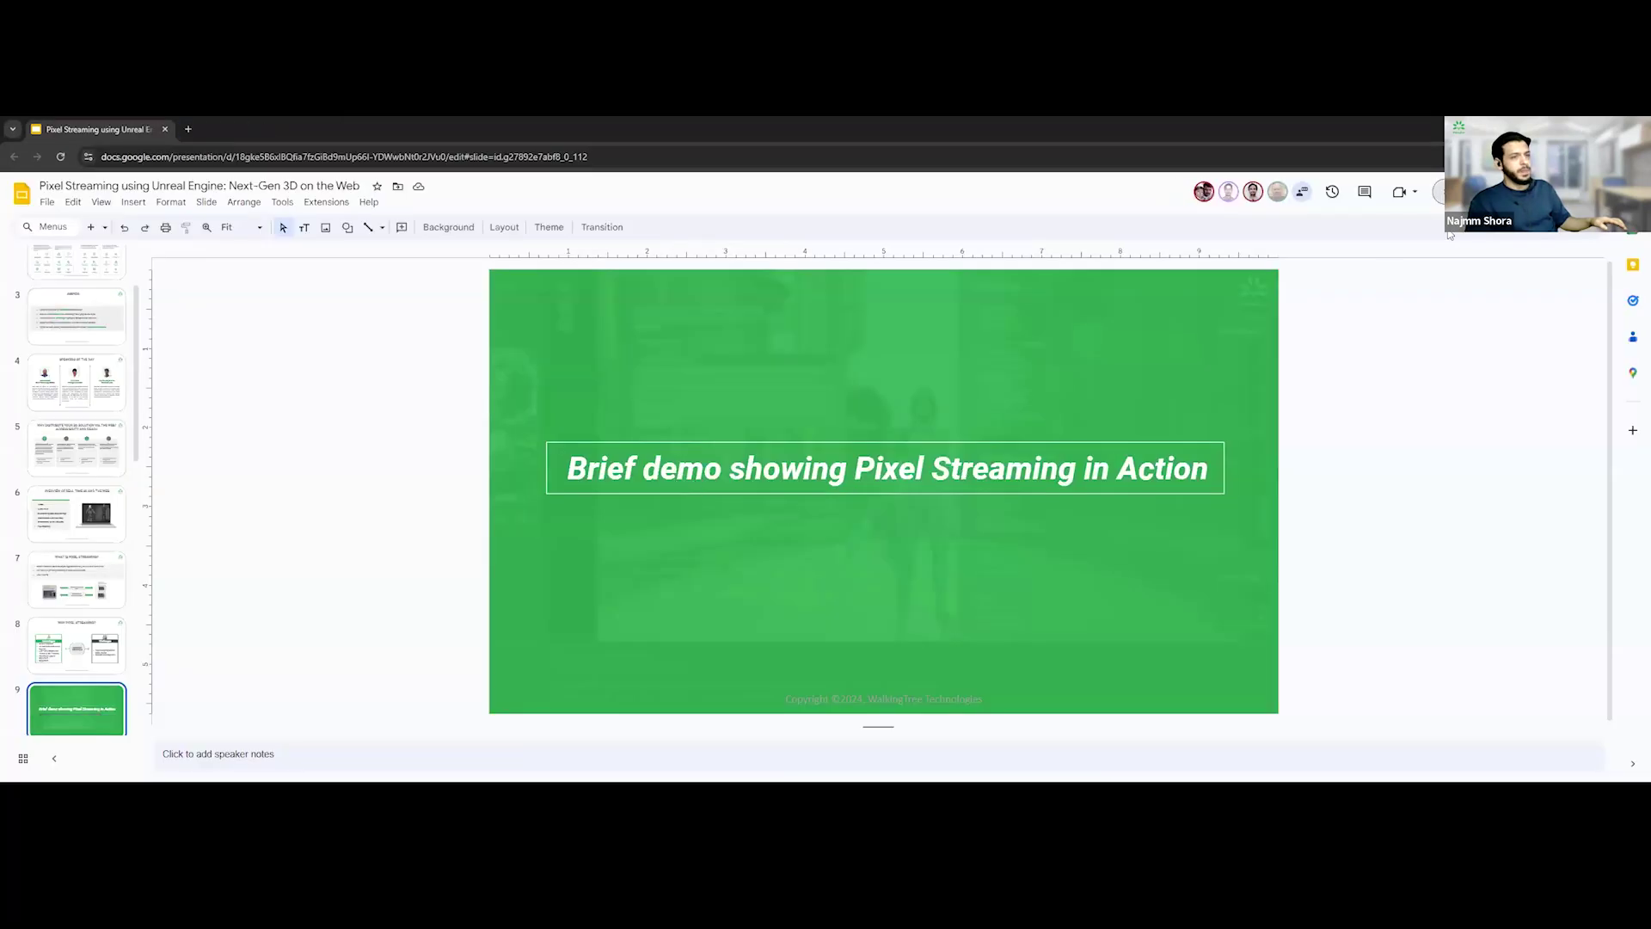
click(1461, 191)
click(1380, 403)
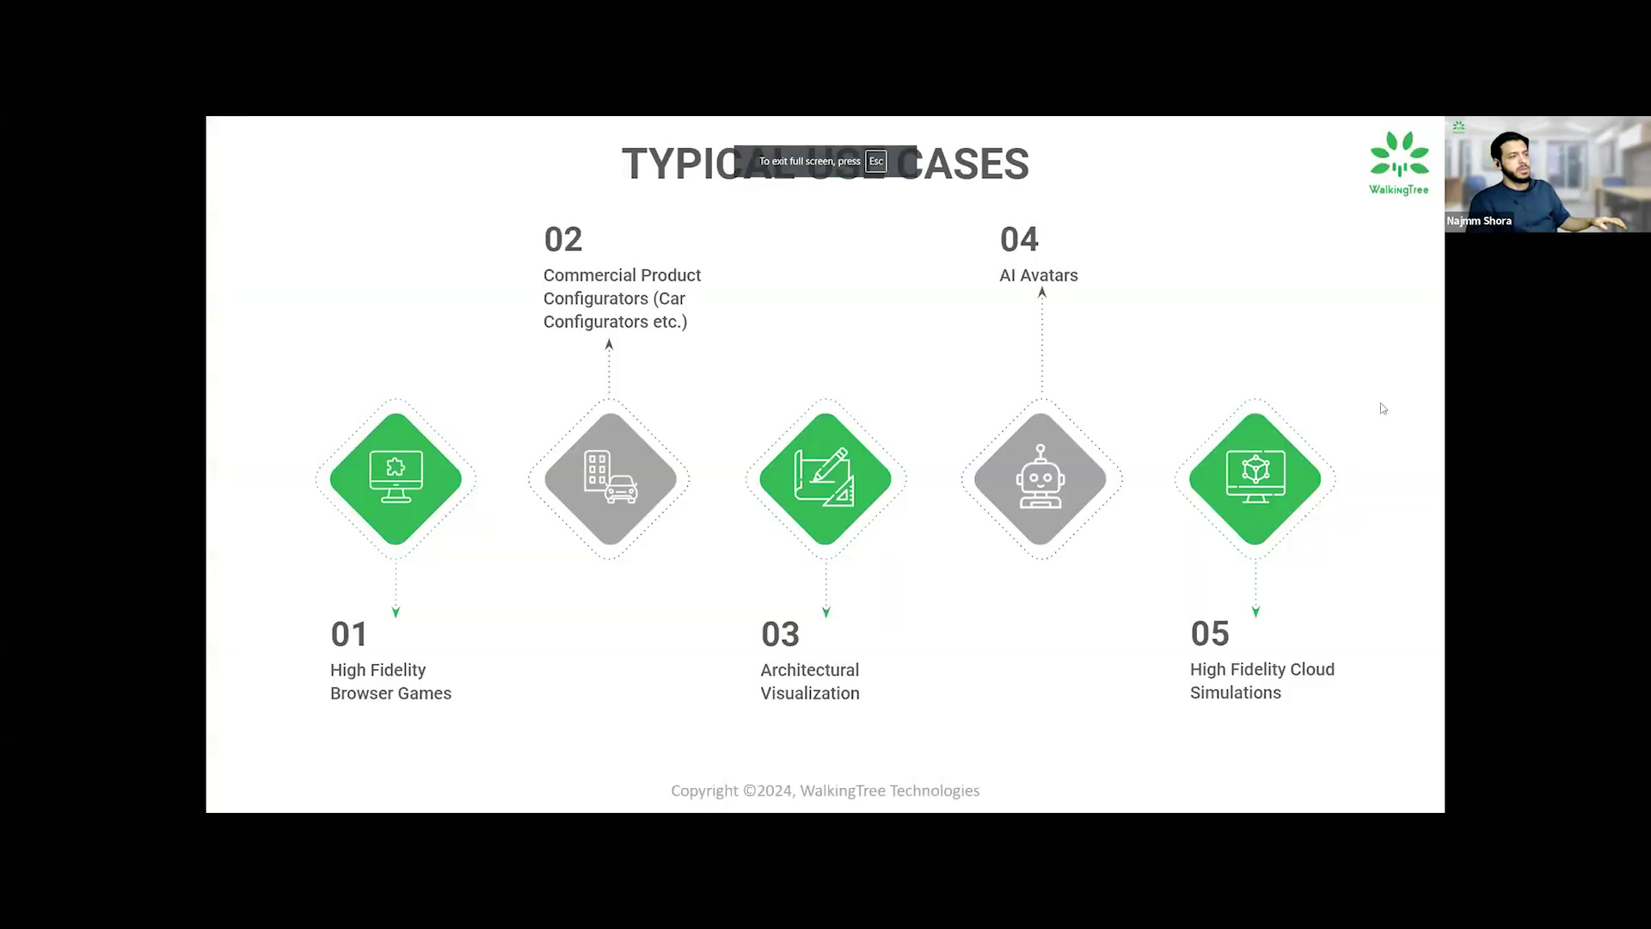